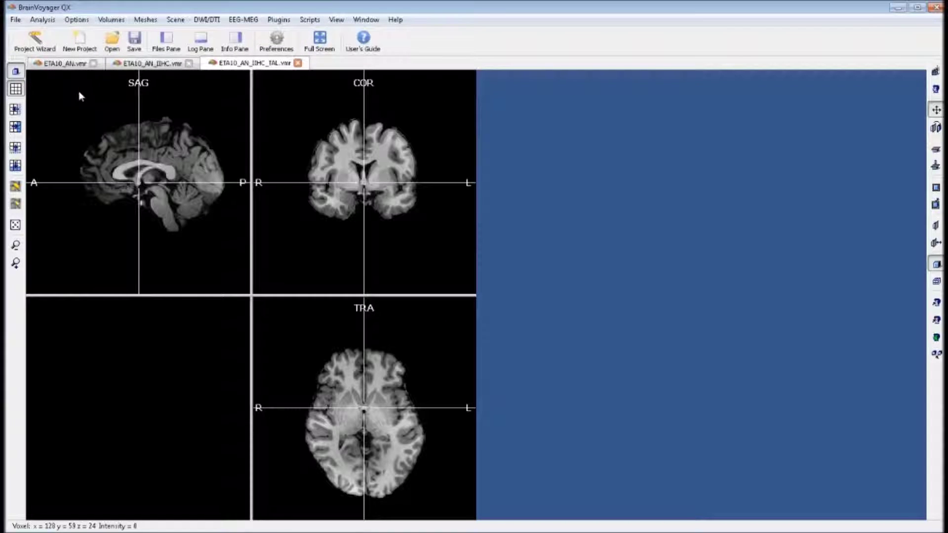
# - Close the 16-bit 3D tools and switch to the ETA10_AN_IIHC_TAL.vmr volume
pyautogui.click(74, 64)
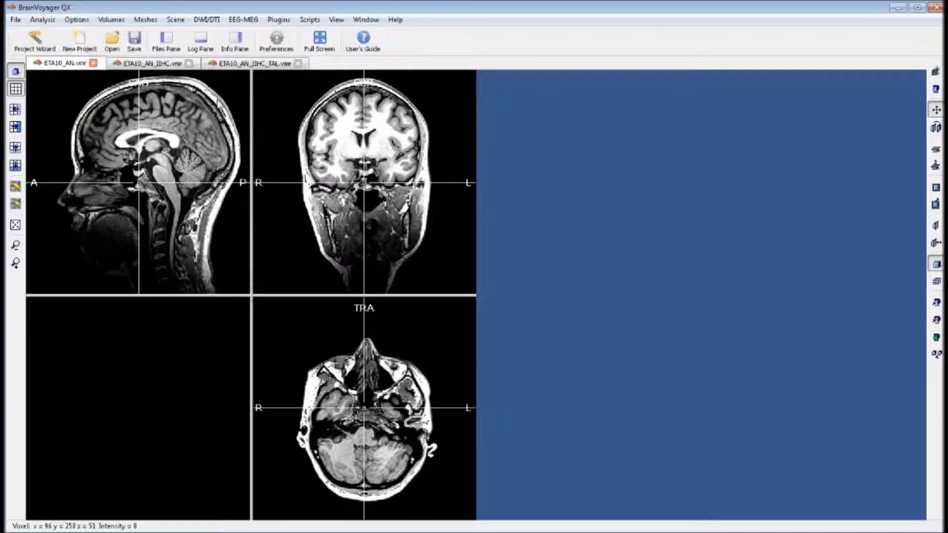
pyautogui.click(153, 64)
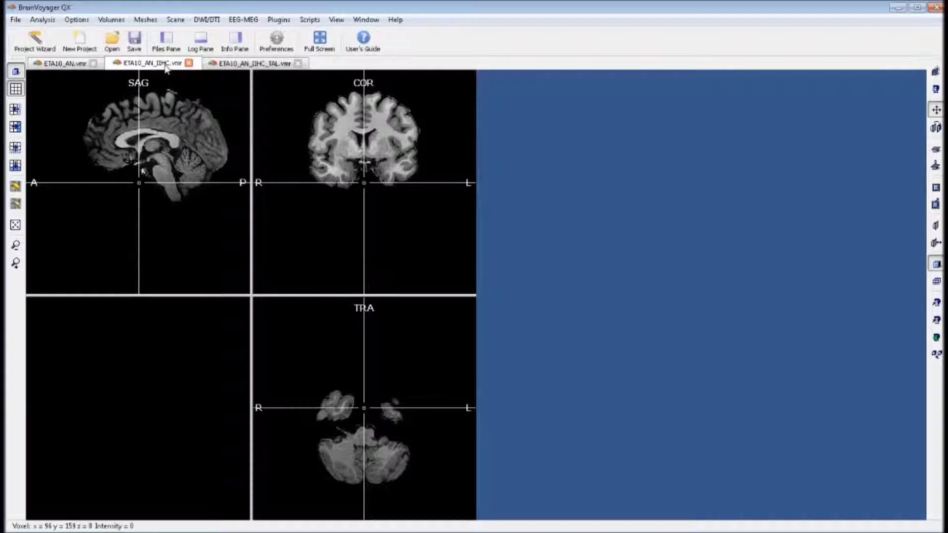
pyautogui.click(111, 19)
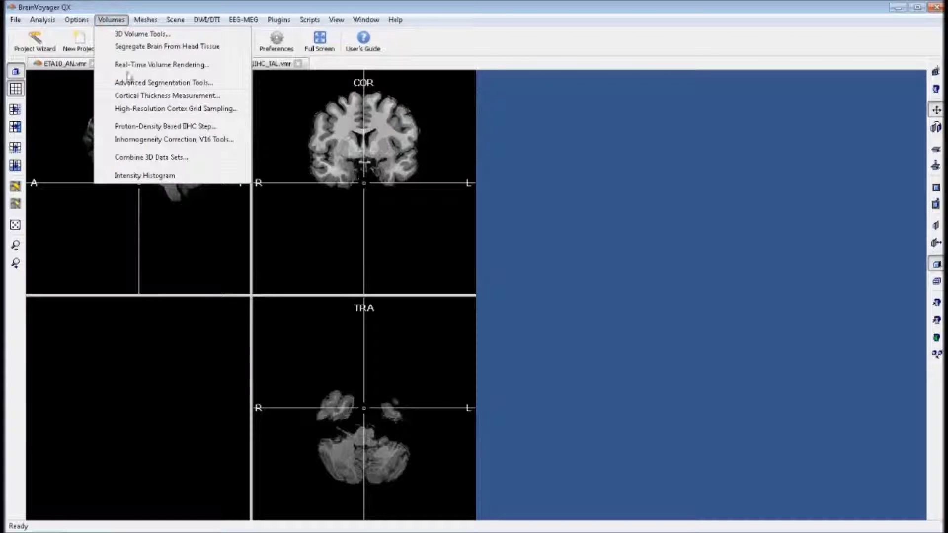
pyautogui.press('Escape')
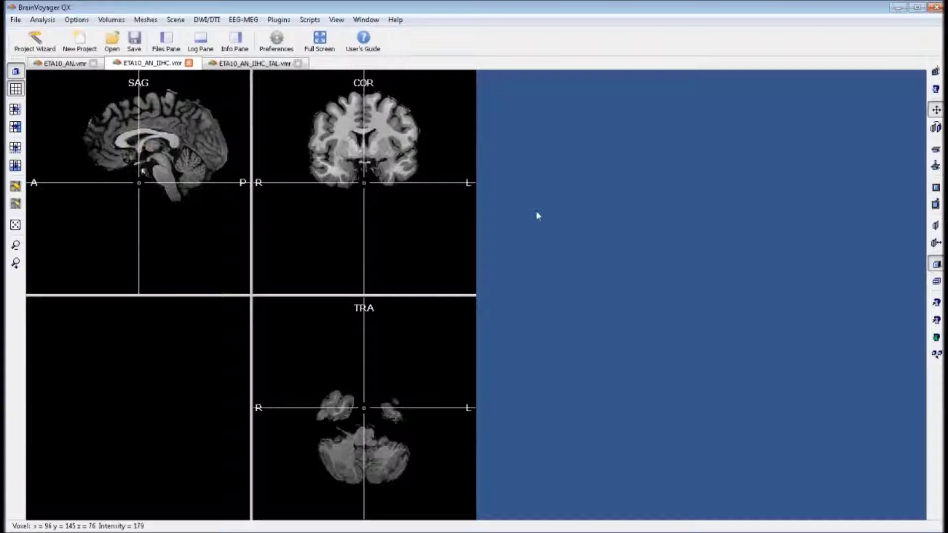
pyautogui.moveTo(541, 119); pyautogui.dragTo(780, 99)
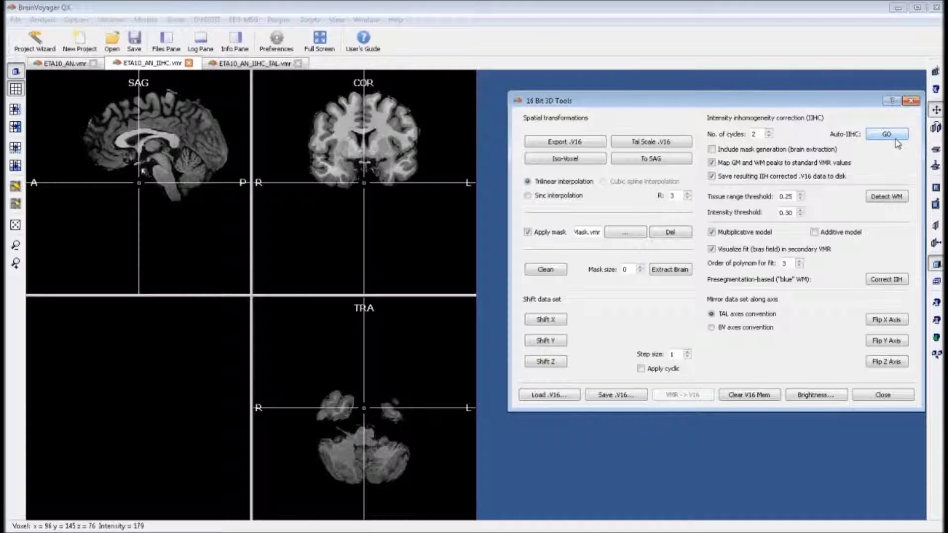
pyautogui.click(911, 101)
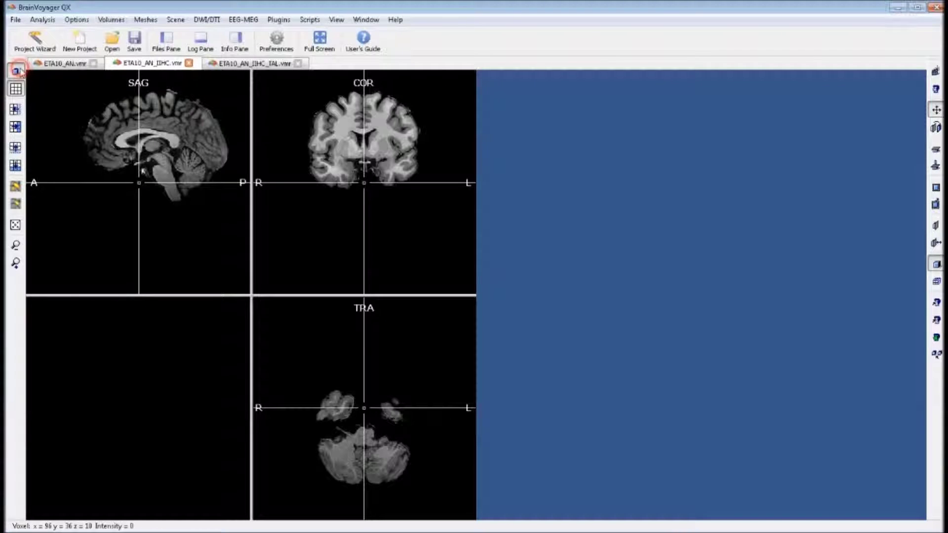
pyautogui.click(244, 64)
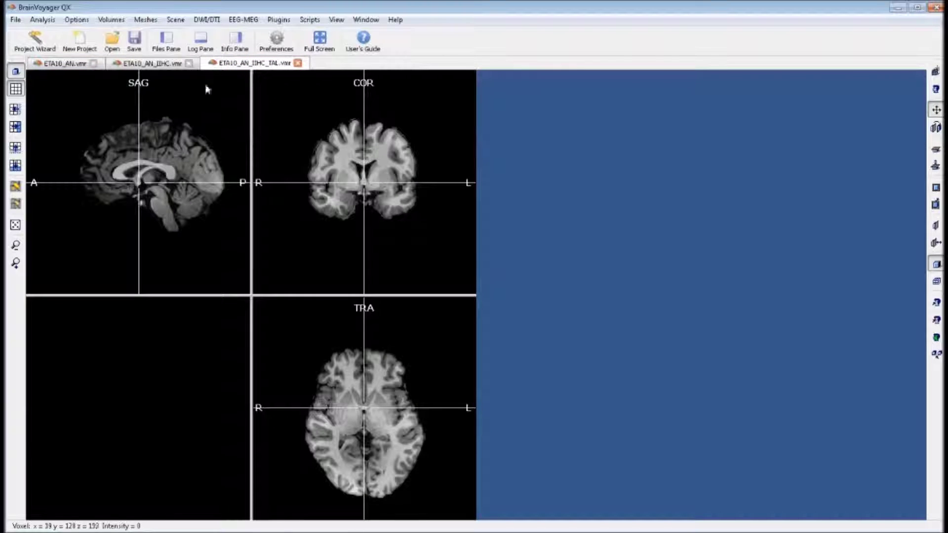
# - Resample the volume to 0.5 mm iso-voxels and save it as ETA10_AN_IIHC_TAL_0.5mmISO.vmr
pyautogui.click(111, 20)
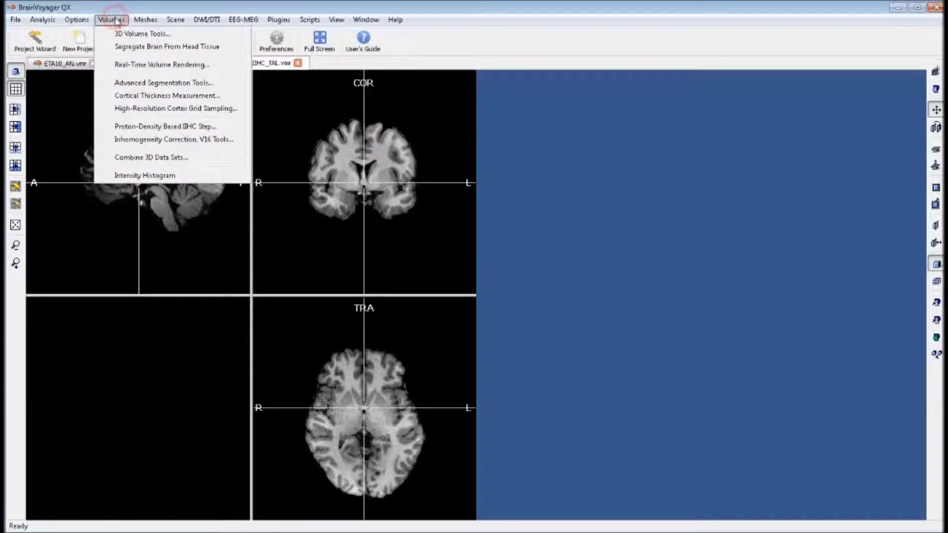
pyautogui.click(142, 83)
pyautogui.moveTo(861, 161); pyautogui.dragTo(585, 120)
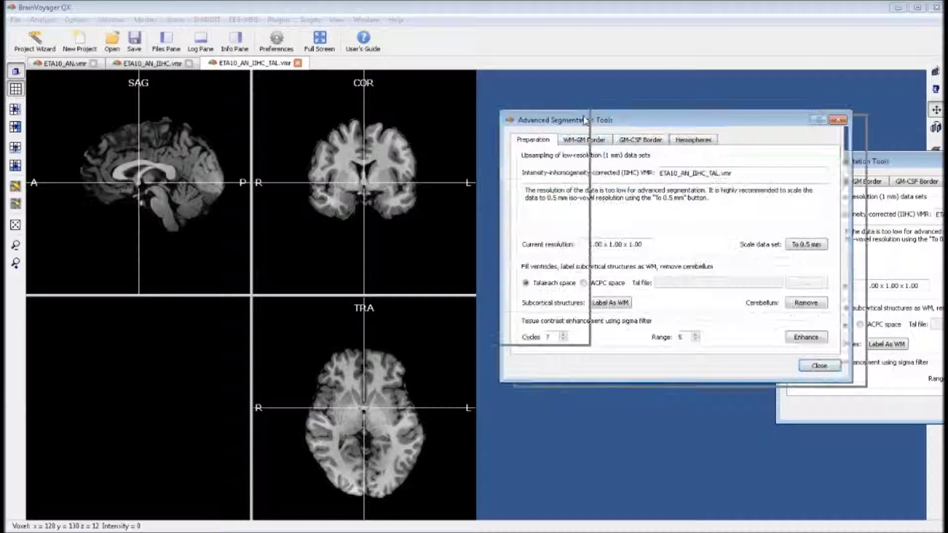
pyautogui.click(813, 245)
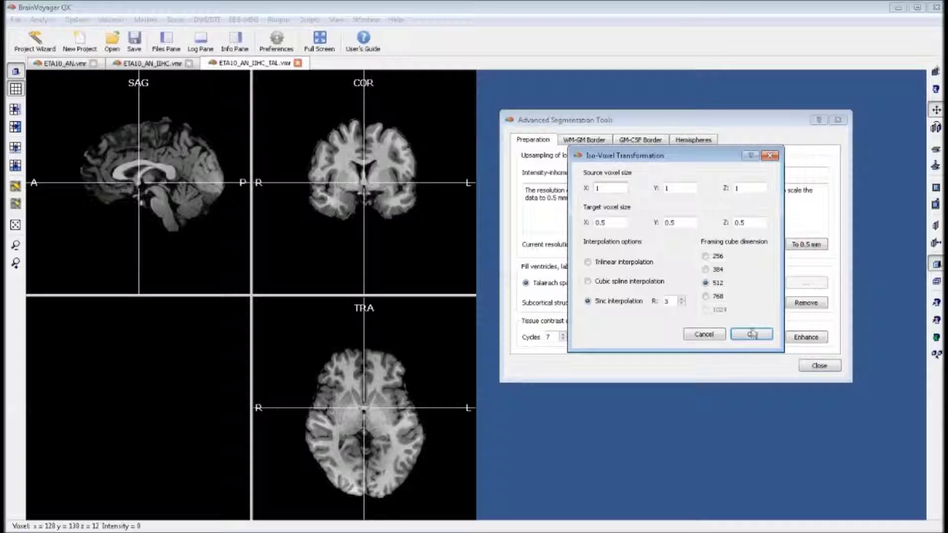
pyautogui.click(752, 335)
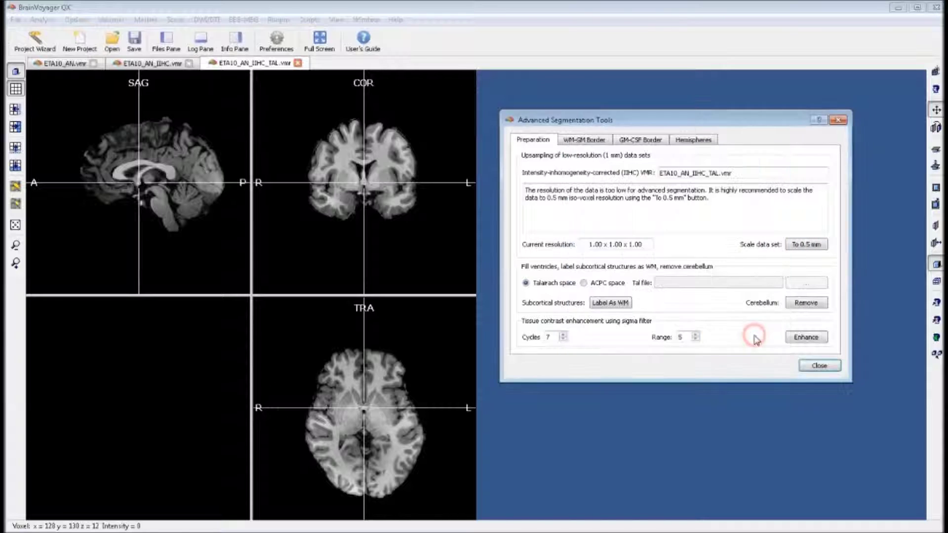
pyautogui.moveTo(728, 137); pyautogui.dragTo(558, 59)
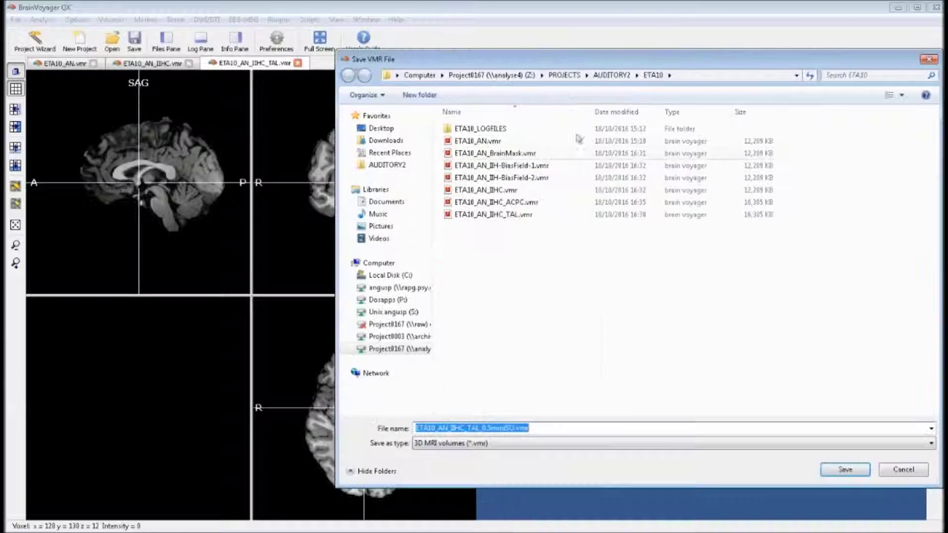
pyautogui.click(849, 471)
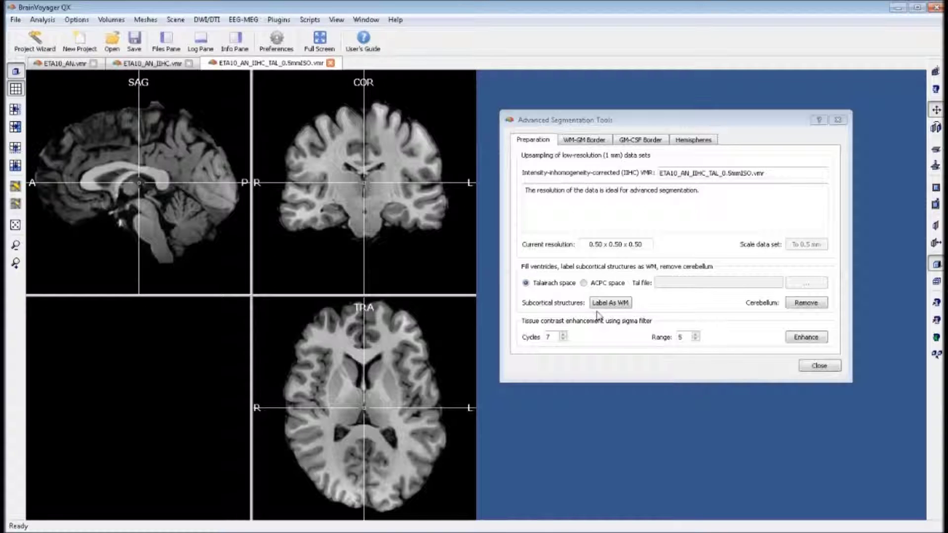
pyautogui.click(361, 369)
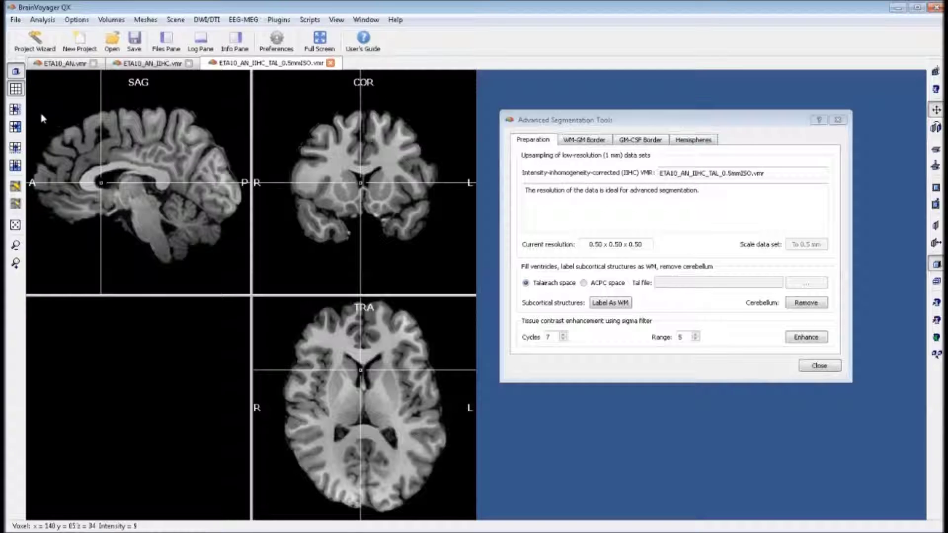
# - Open the 3D volume tools and Save As ETA10_AN_IIHC_TAL_0.5mmISO_WM.vmr by appending _WM
pyautogui.click(15, 71)
pyautogui.moveTo(718, 51); pyautogui.dragTo(690, 27)
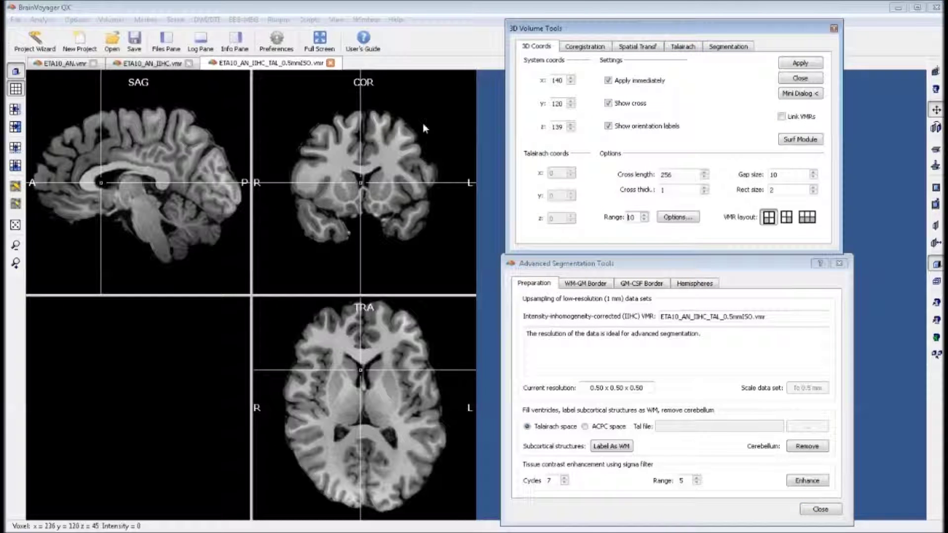
pyautogui.click(16, 20)
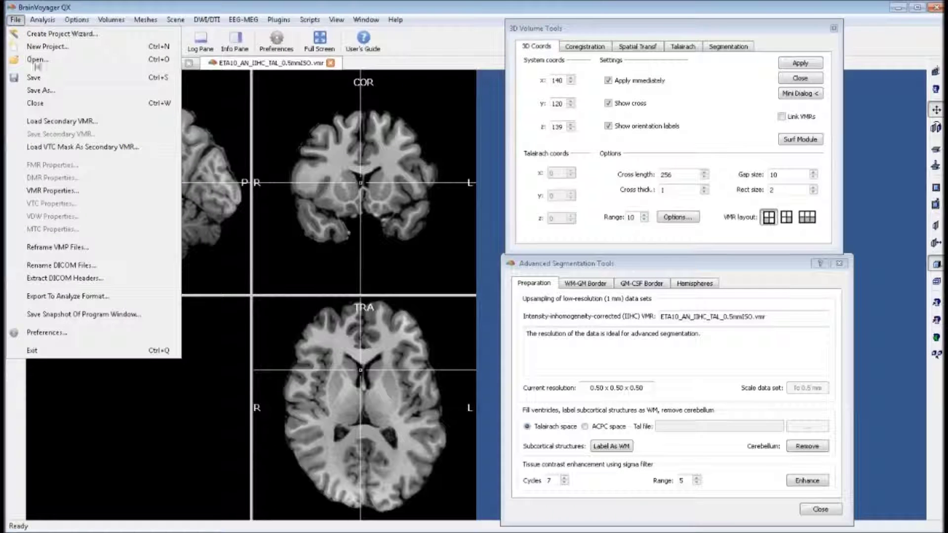
pyautogui.click(42, 91)
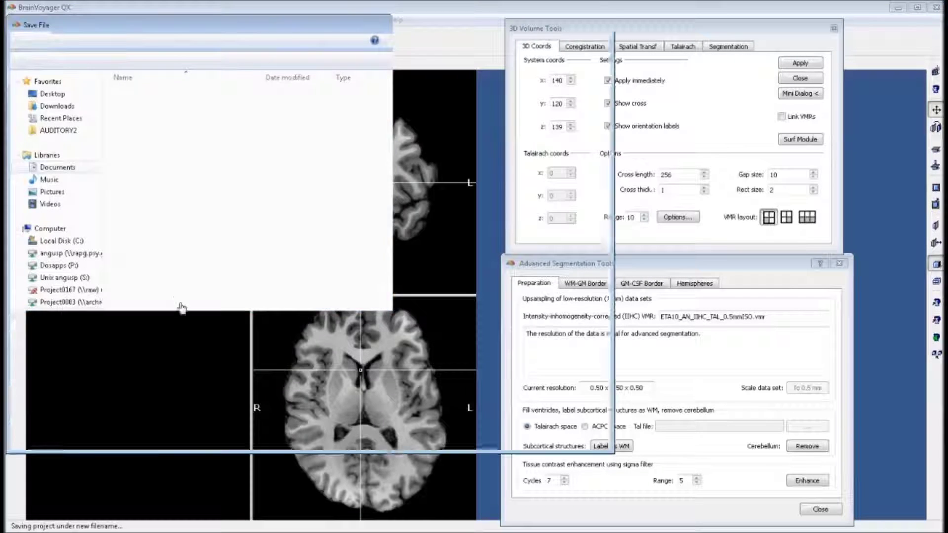
pyautogui.click(186, 394)
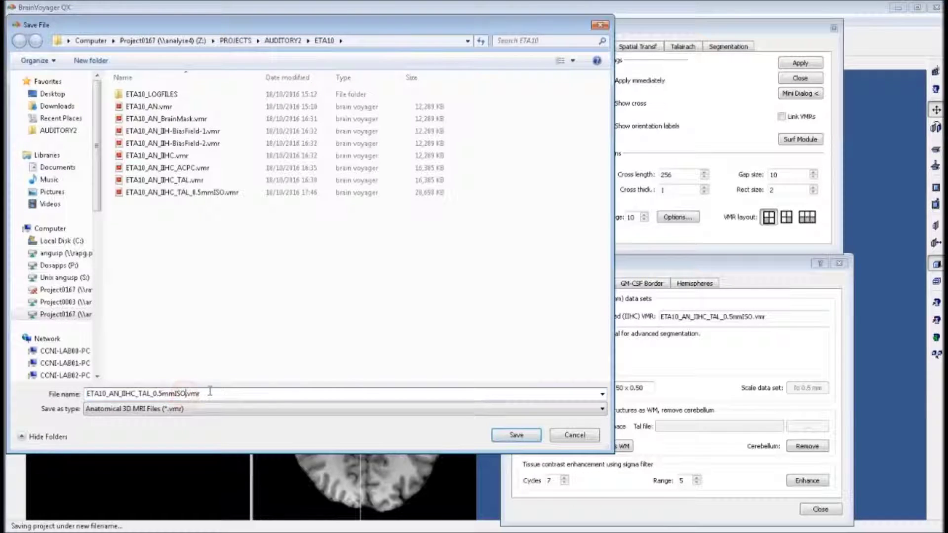
pyautogui.write('_WM')
pyautogui.click(523, 438)
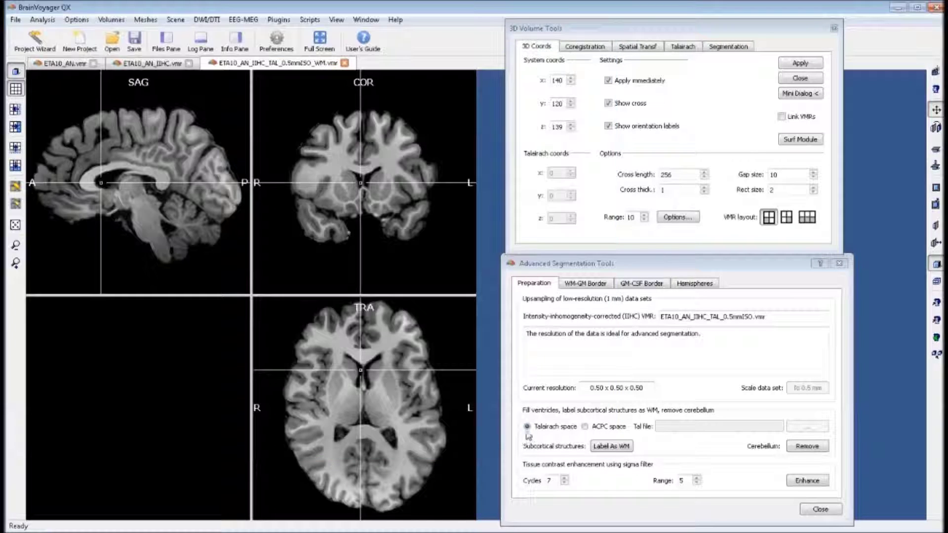
# - Set the segmentation intensity range to 1–10 with a new value of 255
pyautogui.click(728, 46)
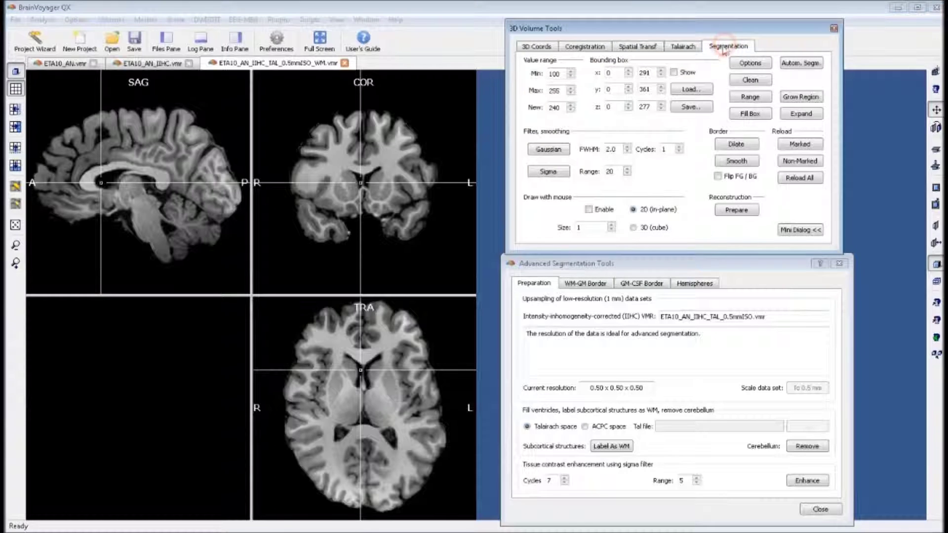
pyautogui.click(561, 74)
pyautogui.doubleClick(545, 75)
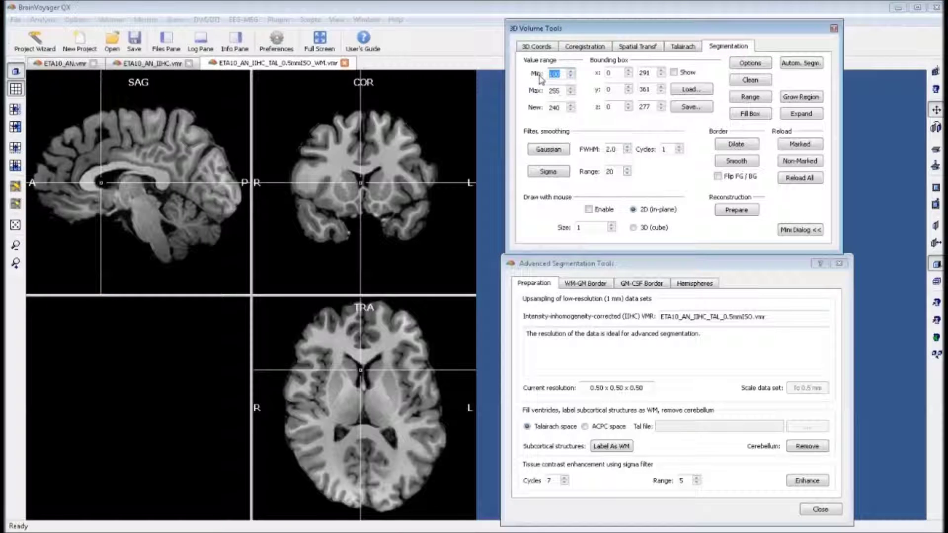
pyautogui.write('1')
pyautogui.press('Tab')
pyautogui.write('10')
pyautogui.click(560, 107)
pyautogui.moveTo(562, 107); pyautogui.dragTo(554, 105)
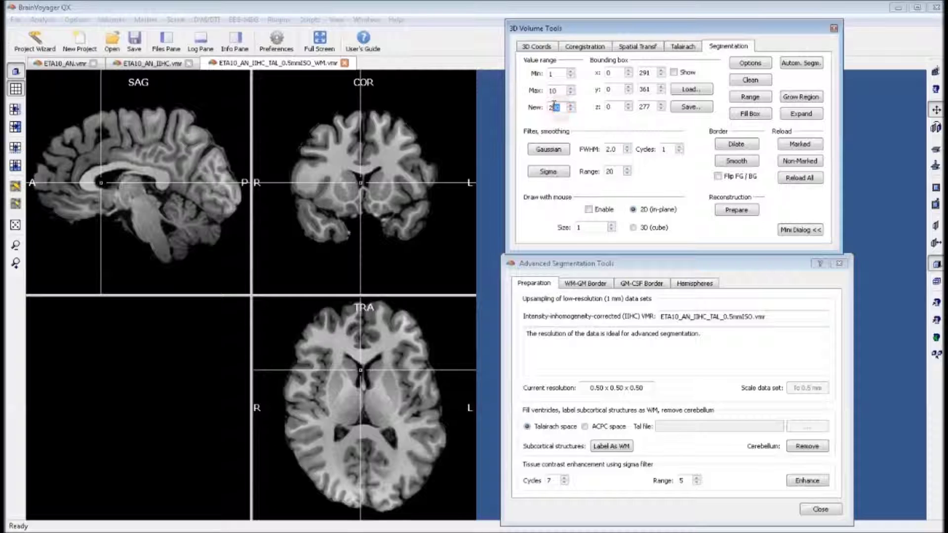
pyautogui.write('55')
# - Grow regions from seed points placed inside both lateral ventricles
pyautogui.click(367, 176)
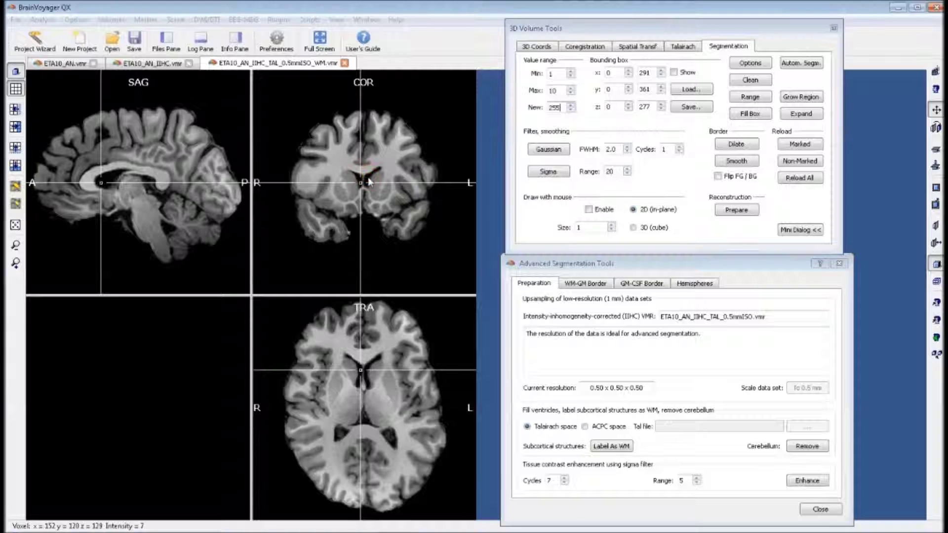
pyautogui.click(800, 96)
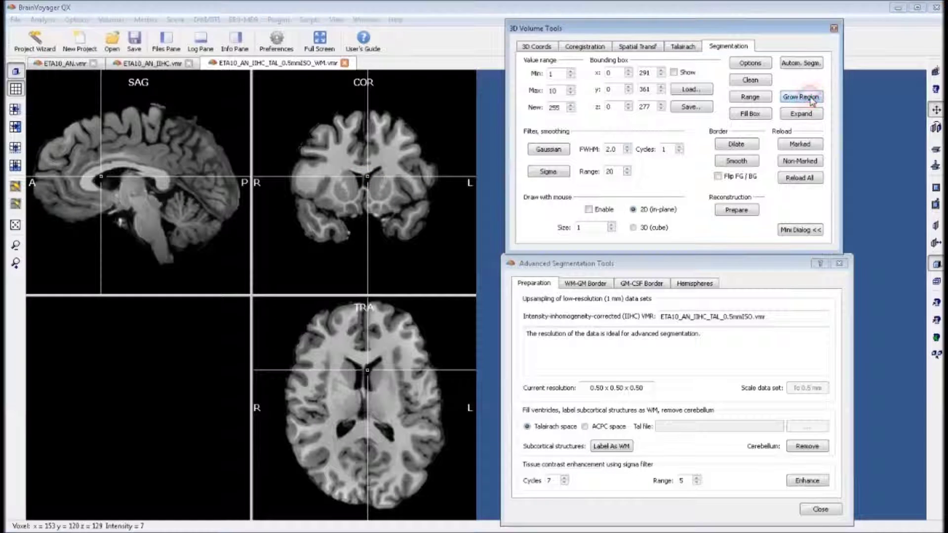
pyautogui.click(360, 177)
pyautogui.click(800, 96)
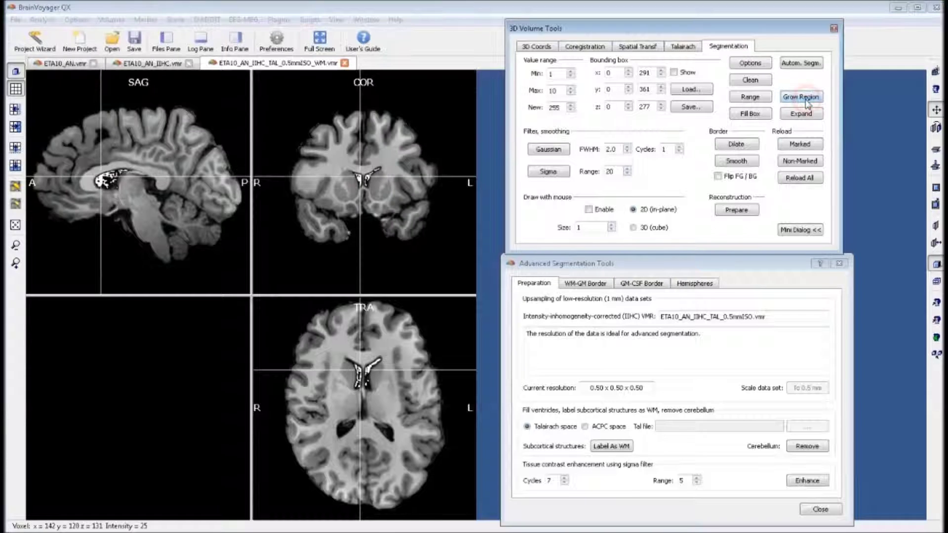
pyautogui.click(390, 430)
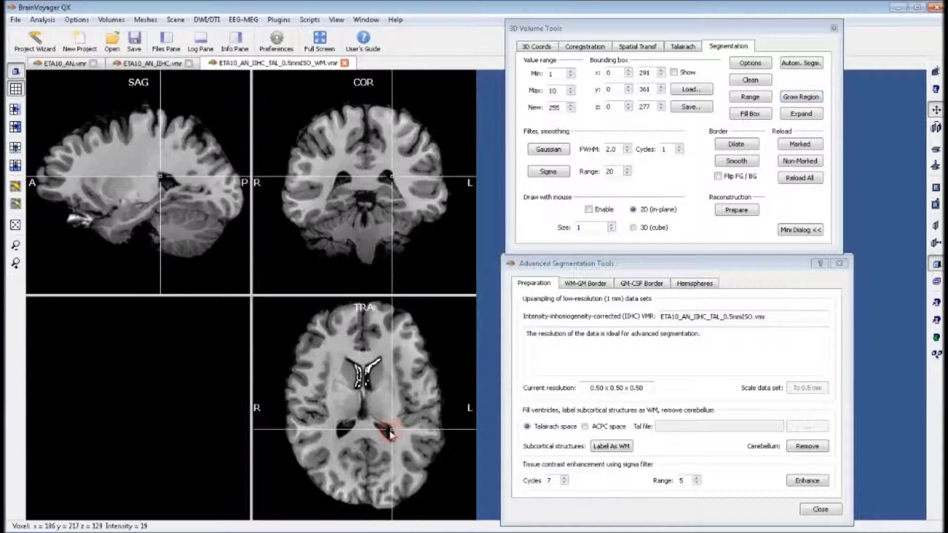
pyautogui.click(390, 431)
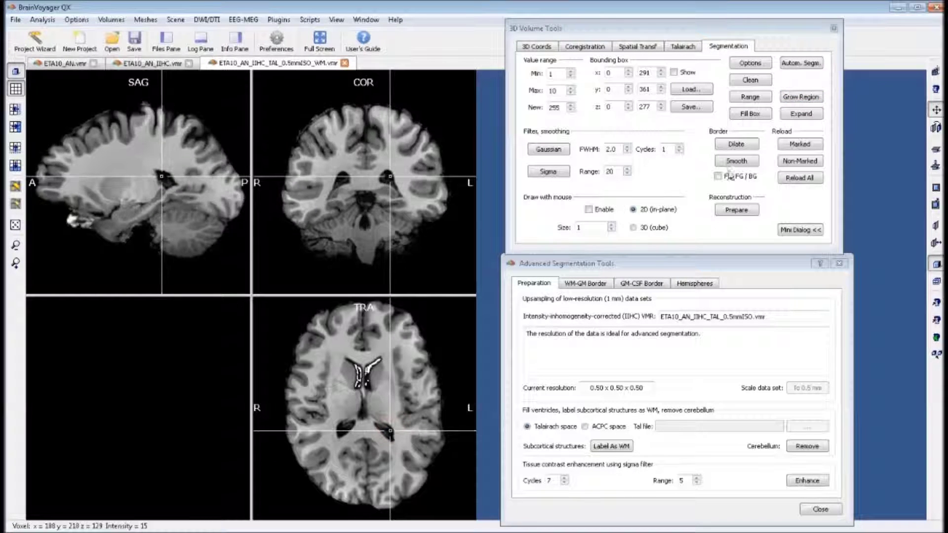
pyautogui.click(804, 98)
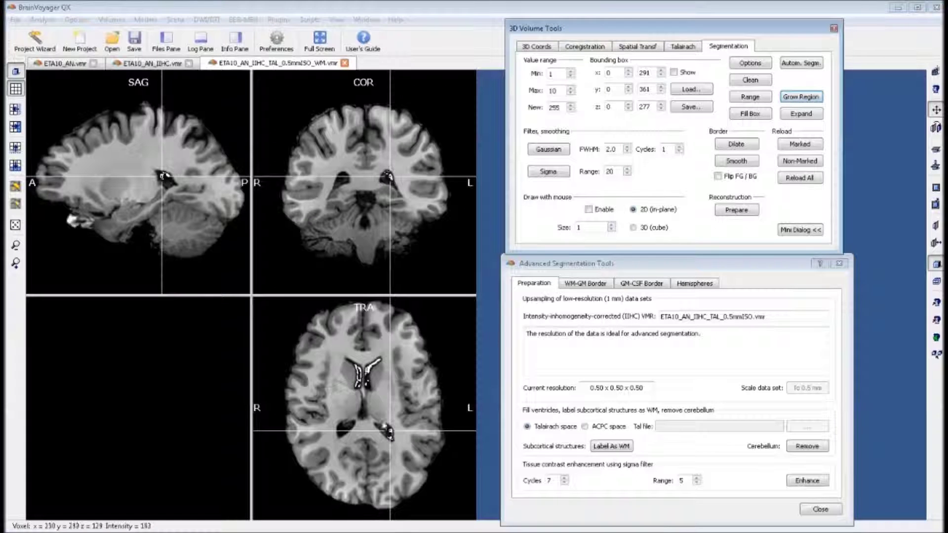
pyautogui.click(340, 428)
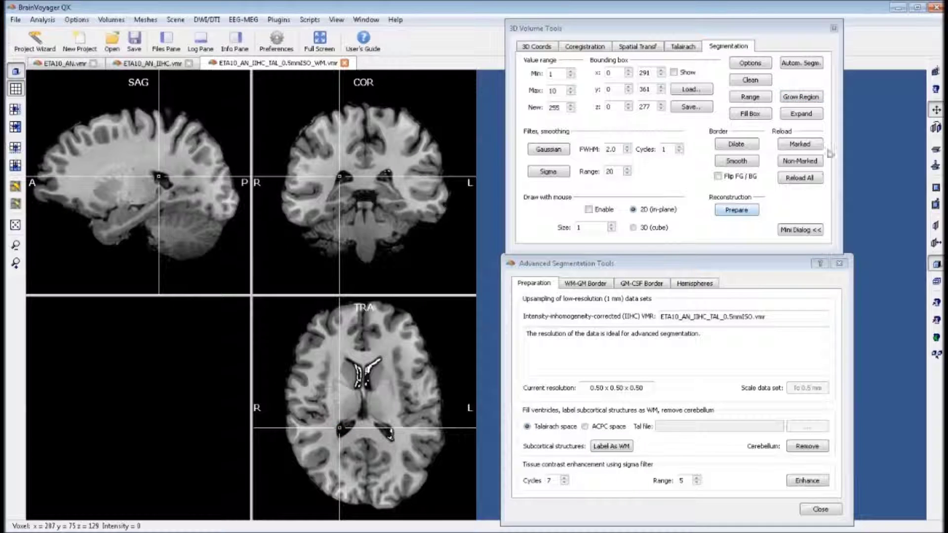
pyautogui.click(814, 98)
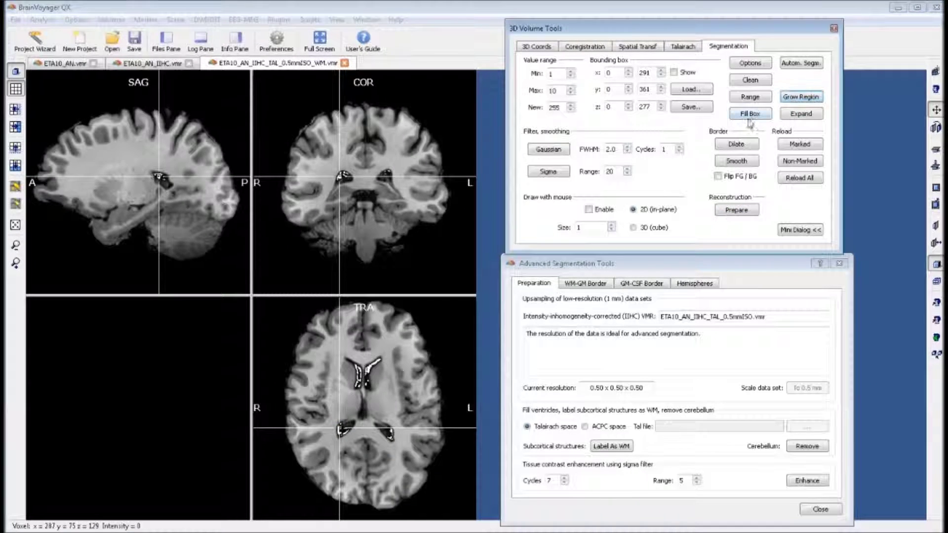
pyautogui.click(560, 90)
# - Raise the maximum intensity to 20, then 40, expanding the ventricle region after each
pyautogui.moveTo(559, 90); pyautogui.dragTo(547, 91)
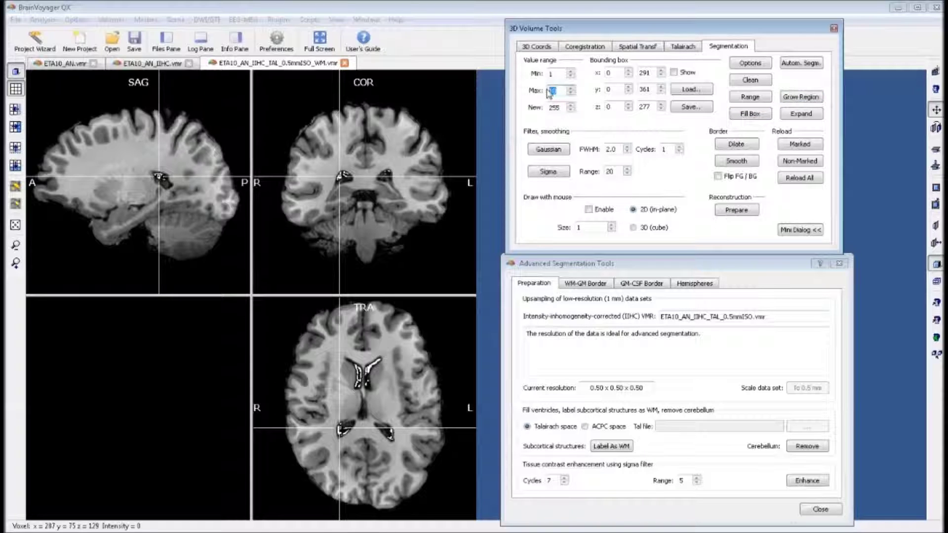
pyautogui.write('2')
pyautogui.click(800, 113)
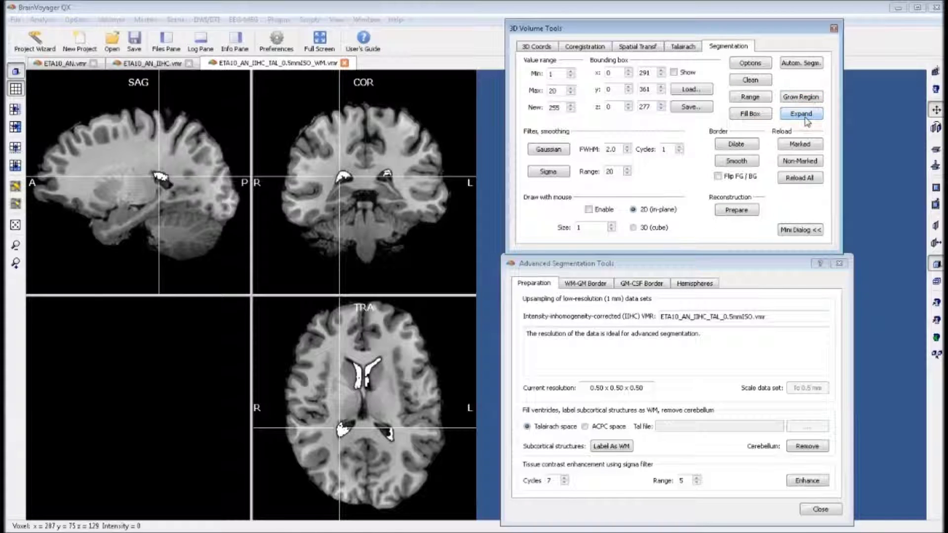
pyautogui.moveTo(557, 90); pyautogui.dragTo(550, 90)
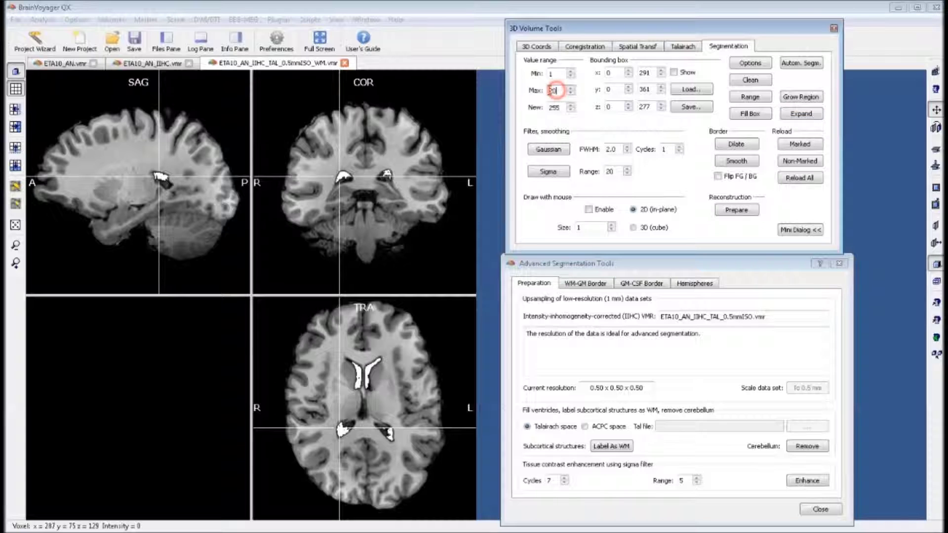
pyautogui.click(801, 115)
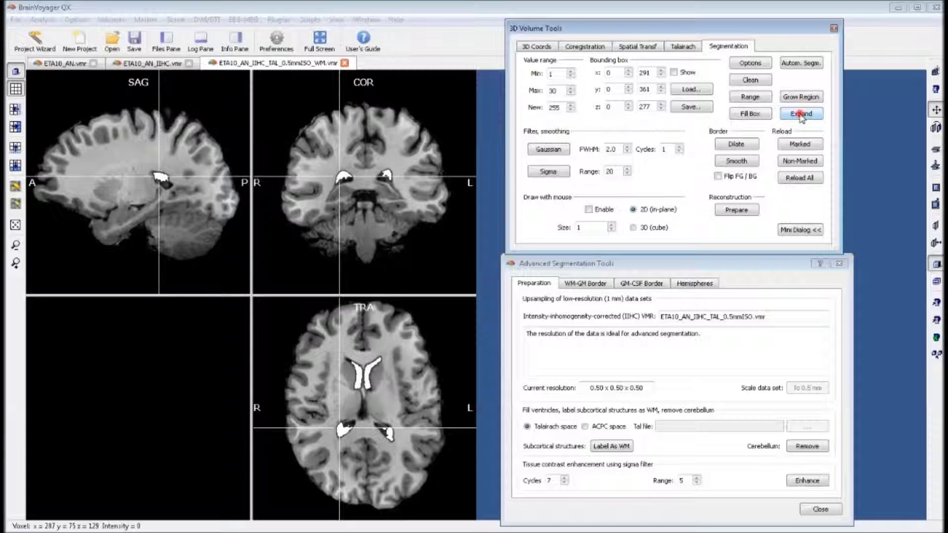
pyautogui.click(561, 91)
pyautogui.moveTo(560, 90); pyautogui.dragTo(549, 93)
pyautogui.write('40')
pyautogui.click(797, 116)
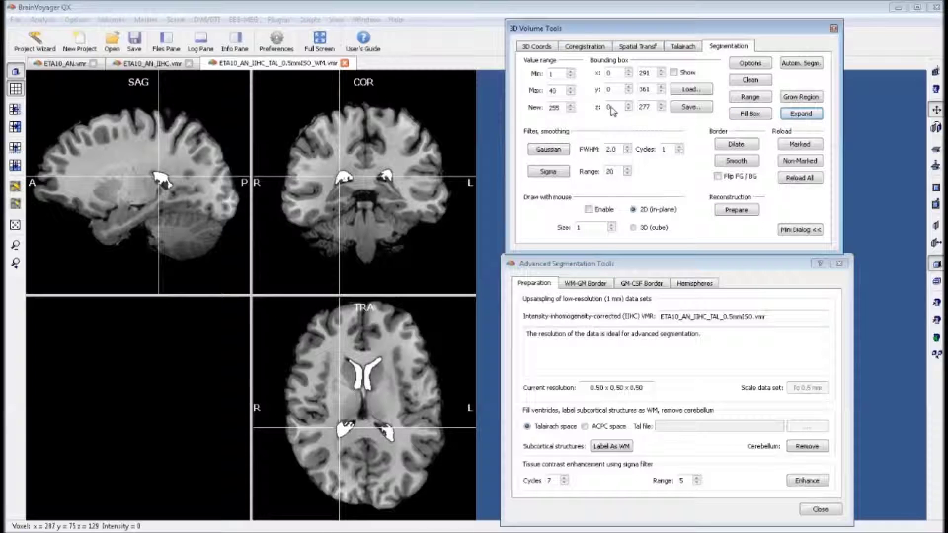
# - Raise the maximum intensity to 50, then 100, expanding the region each time
pyautogui.moveTo(560, 90); pyautogui.dragTo(551, 91)
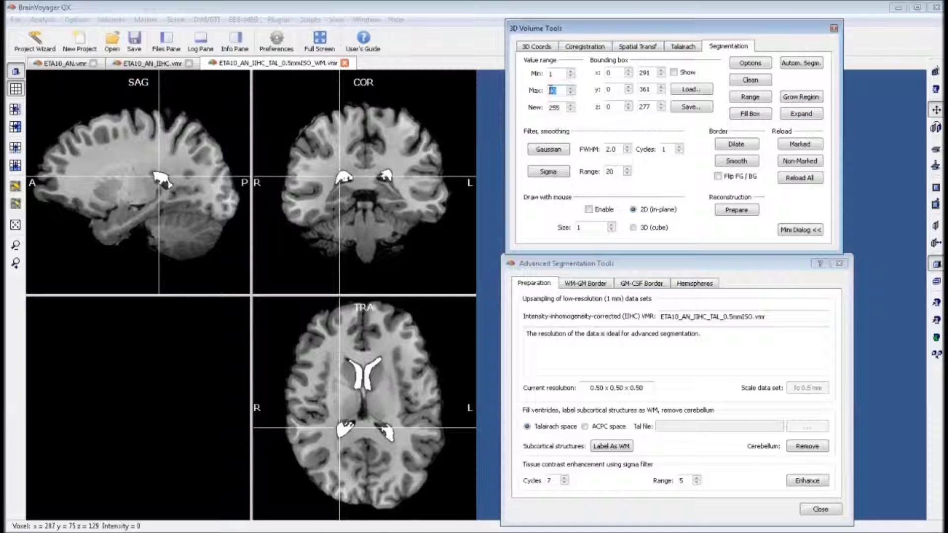
pyautogui.write('50')
pyautogui.click(801, 114)
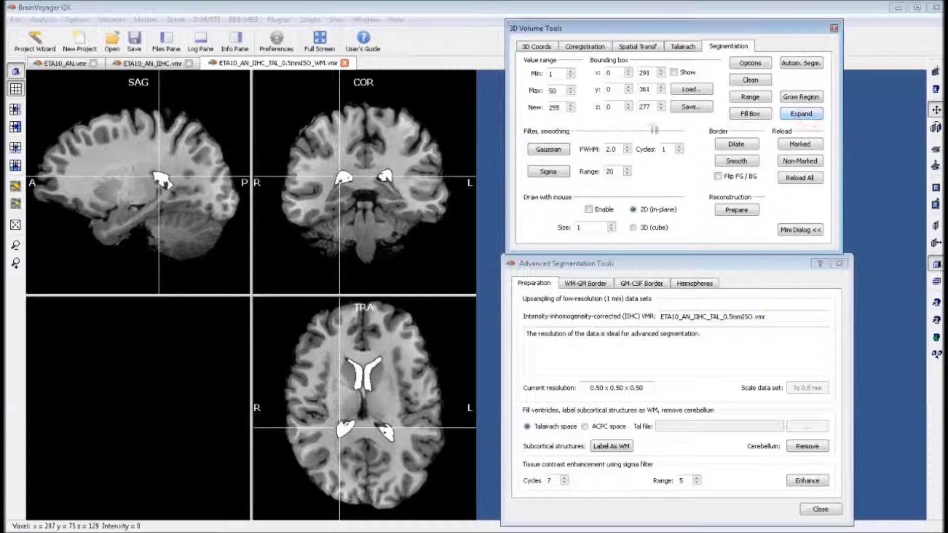
pyautogui.moveTo(560, 90); pyautogui.dragTo(552, 90)
pyautogui.write('100')
pyautogui.click(808, 113)
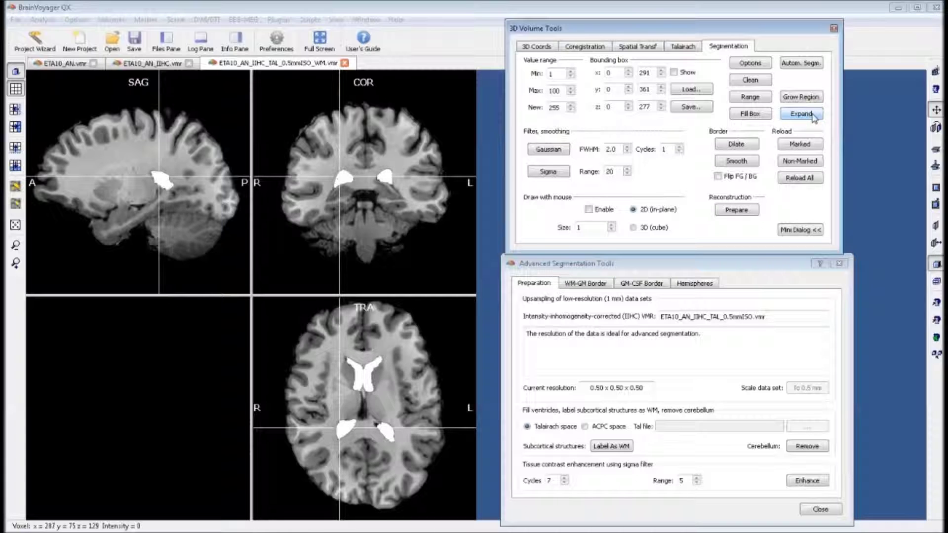
# - Label subcortical structures as white matter, remove the cerebellum, and check the slices
pyautogui.click(622, 450)
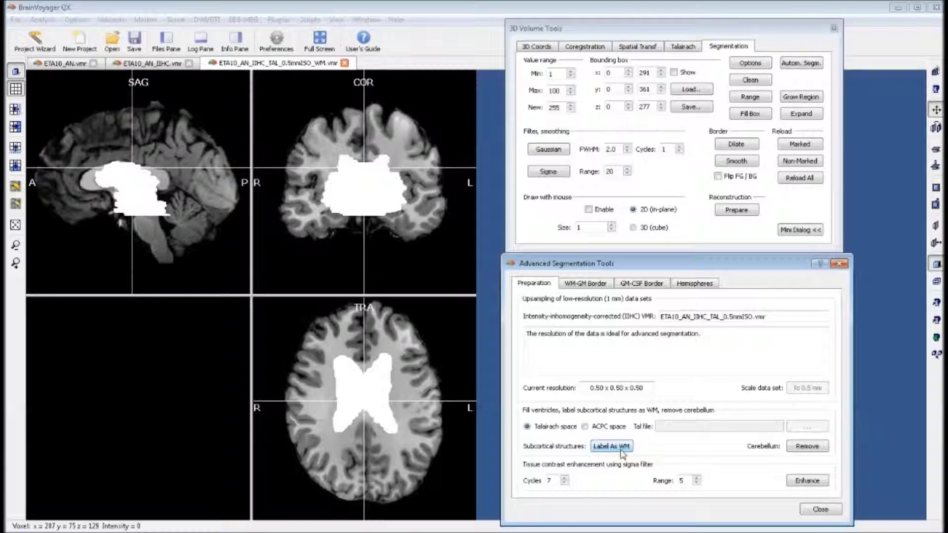
pyautogui.click(798, 447)
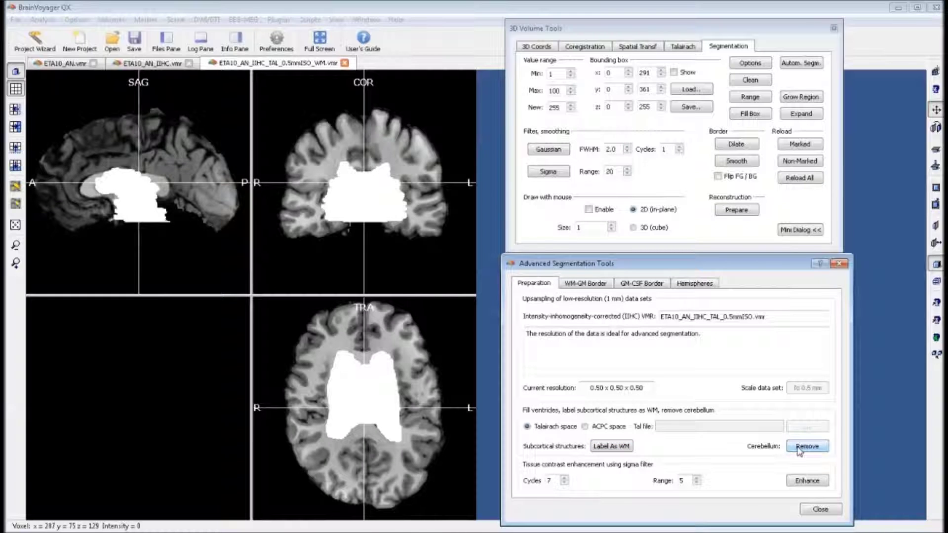
pyautogui.click(243, 208)
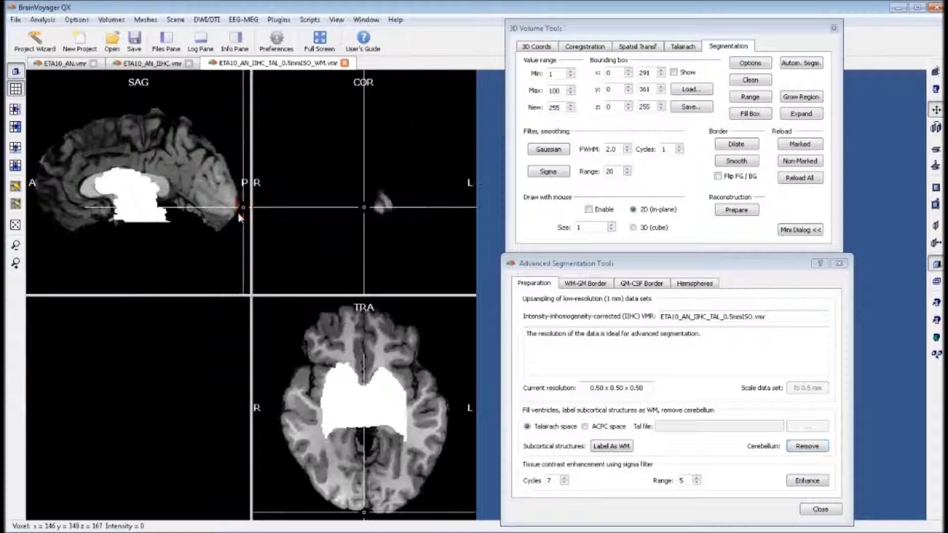
pyautogui.moveTo(243, 210); pyautogui.dragTo(186, 201)
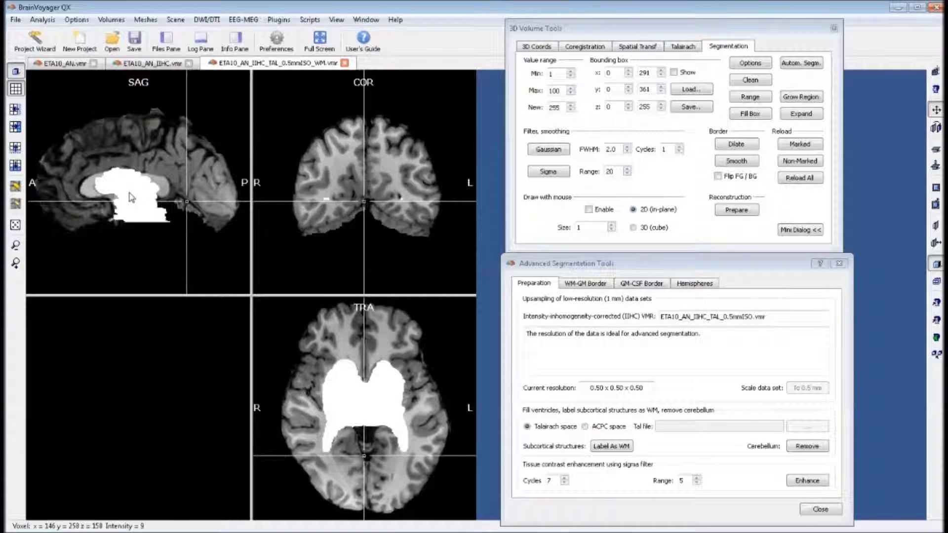
pyautogui.click(130, 193)
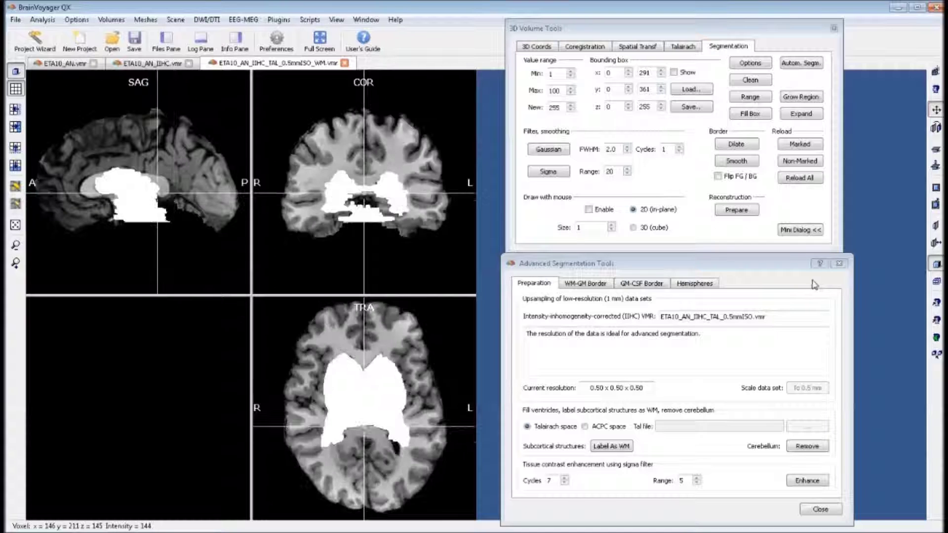
pyautogui.click(600, 285)
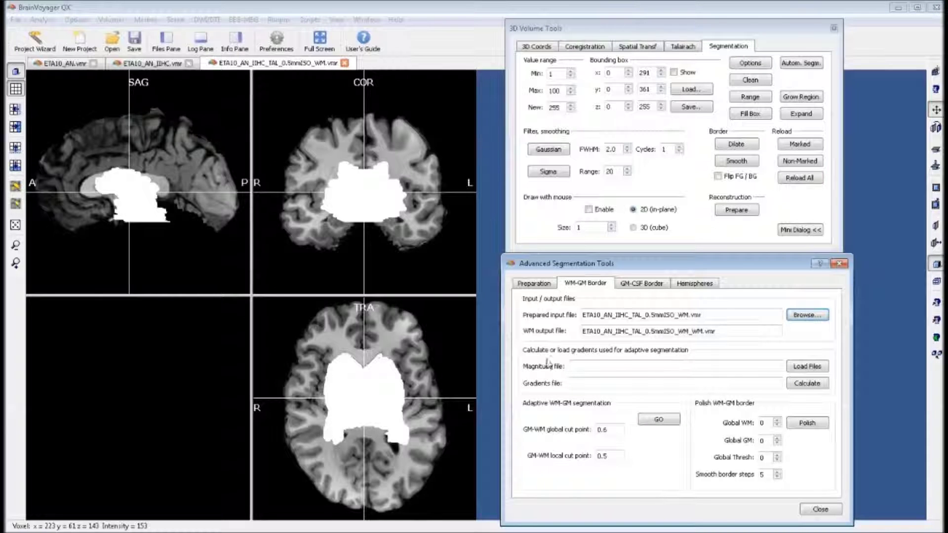
# - Calculate the gradient files and run adaptive WM-GM segmentation with cut points 0.6 and 0.5
pyautogui.click(800, 387)
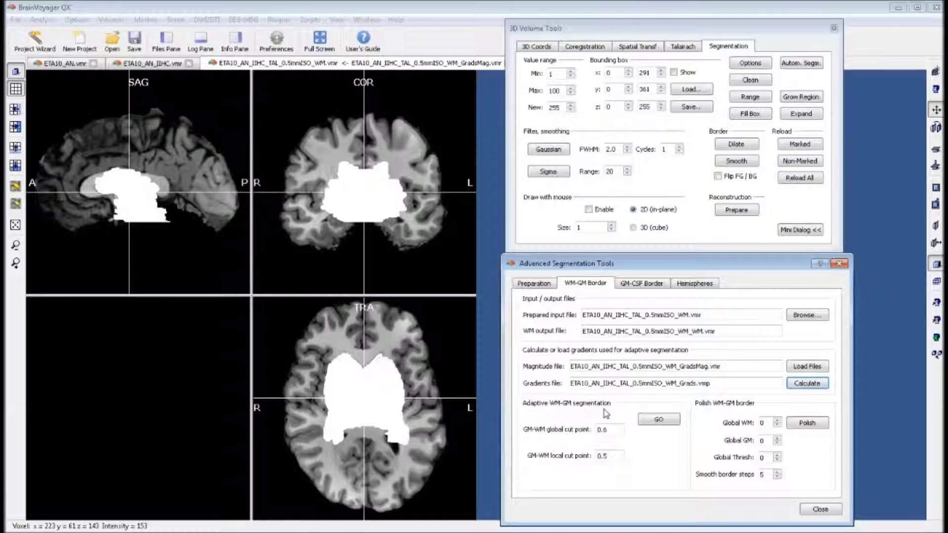
pyautogui.click(659, 419)
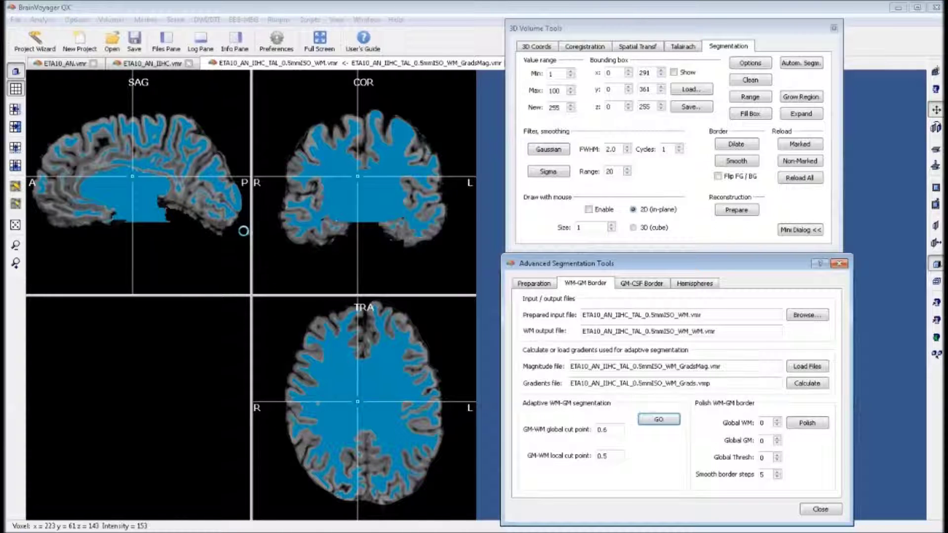
pyautogui.click(241, 214)
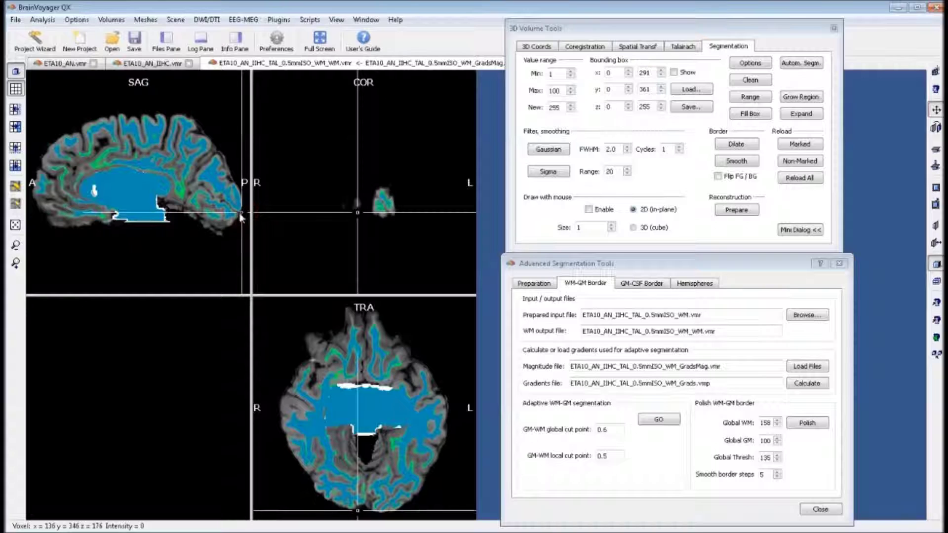
# - Lower Smooth border steps to 2 and polish the WM-GM border, removing 18256 voxels
pyautogui.moveTo(240, 216); pyautogui.dragTo(217, 211)
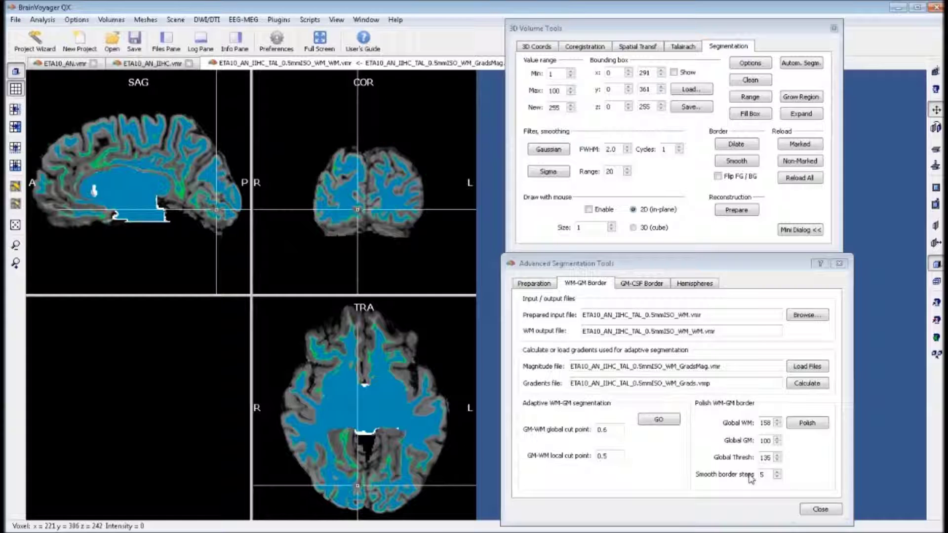
pyautogui.click(778, 477)
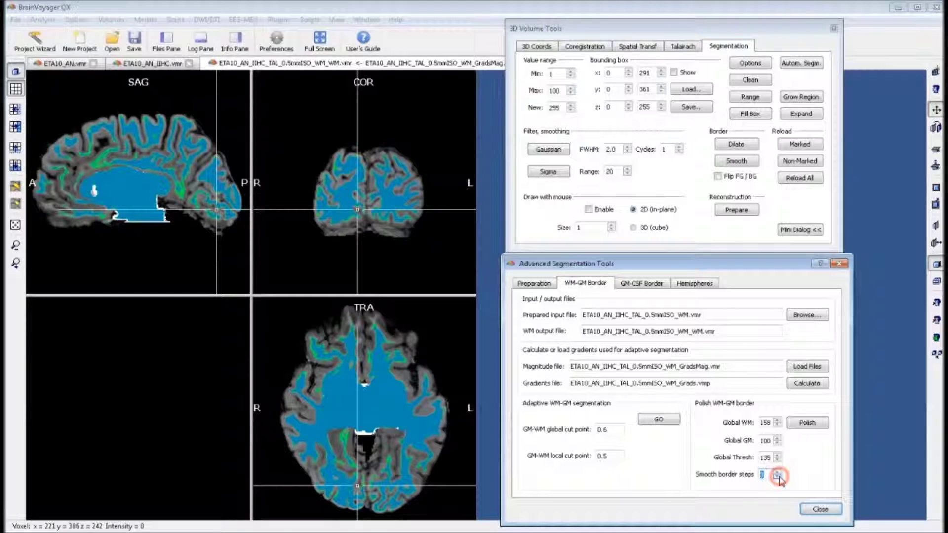
pyautogui.click(807, 424)
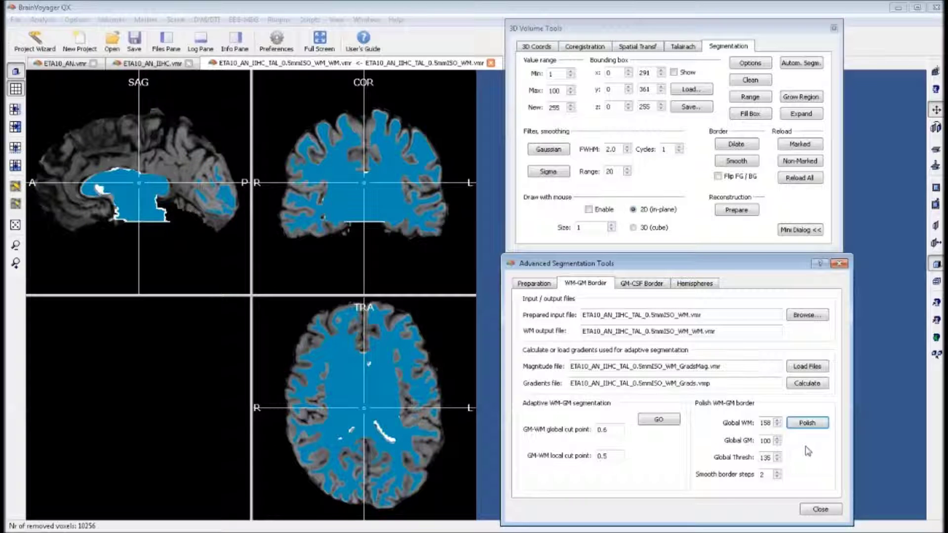
# - Dilate out to the GM-CSF border over 14 steps and polish it, removing 1237 voxels
pyautogui.click(644, 284)
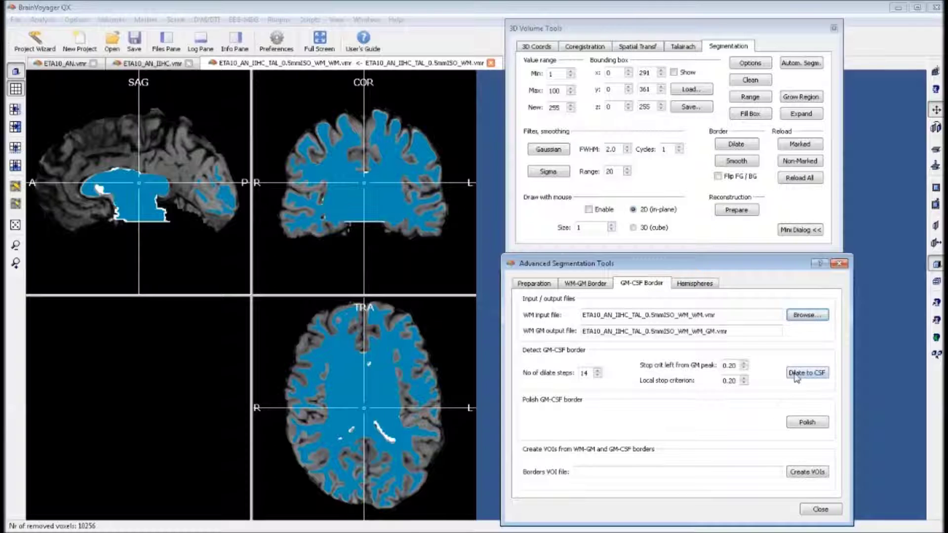
pyautogui.click(819, 374)
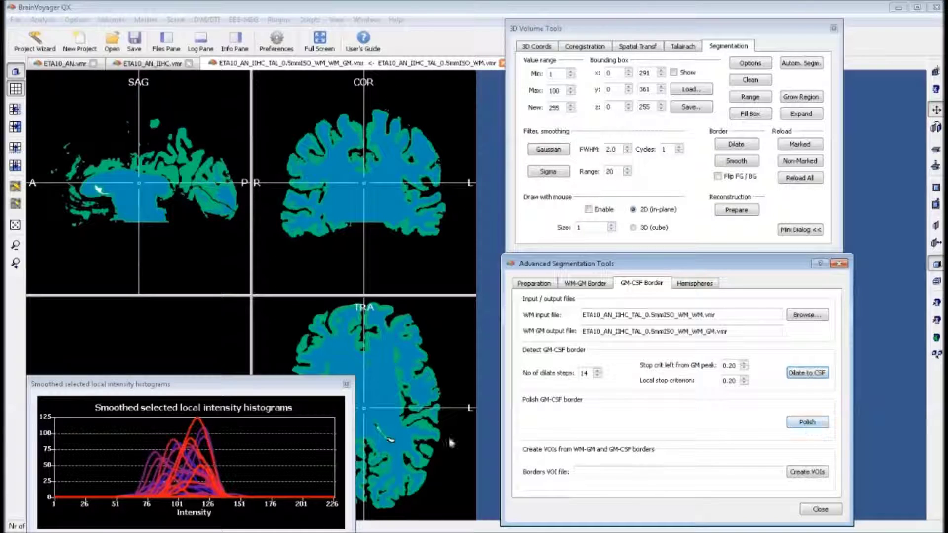
pyautogui.click(347, 386)
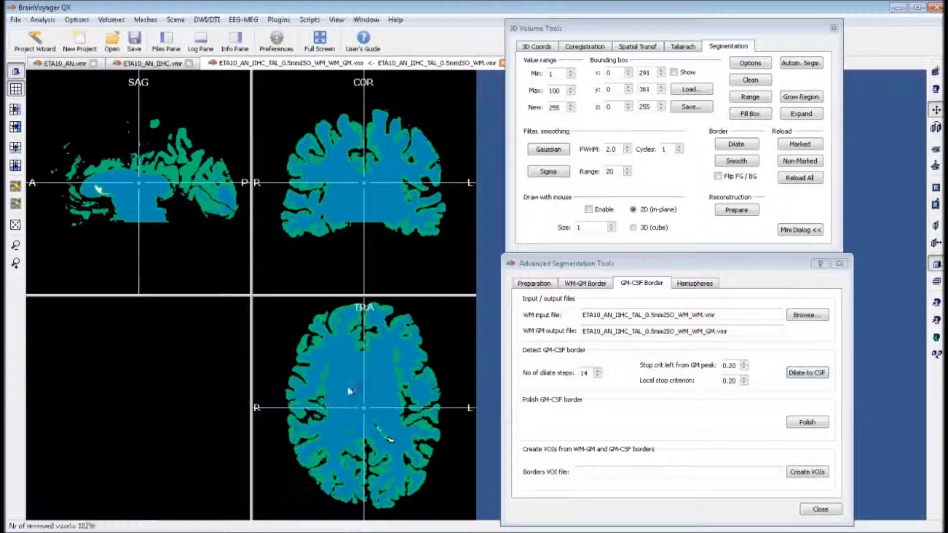
pyautogui.click(800, 423)
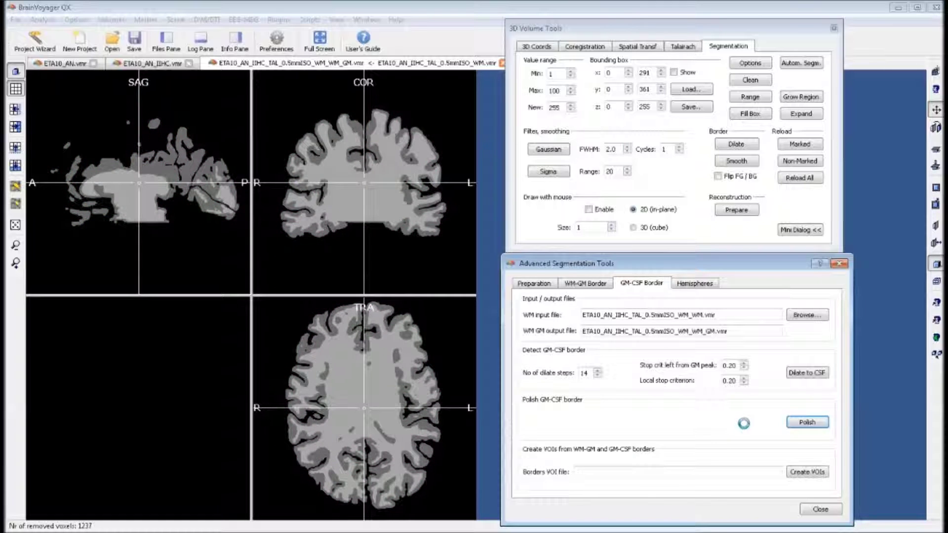
pyautogui.click(703, 287)
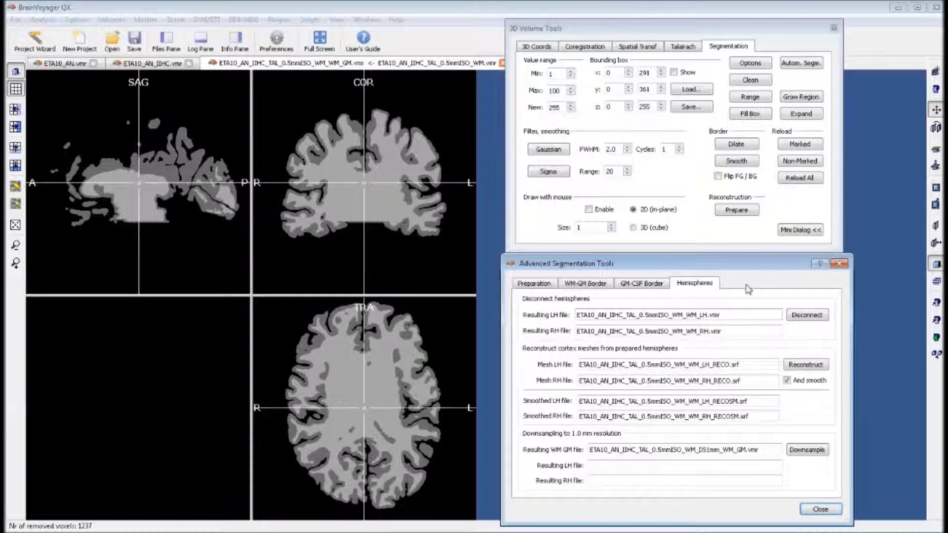
# - Disconnect the hemispheres (3 iterations, 661 corrections), then close both tools and the segmented volume
pyautogui.click(813, 316)
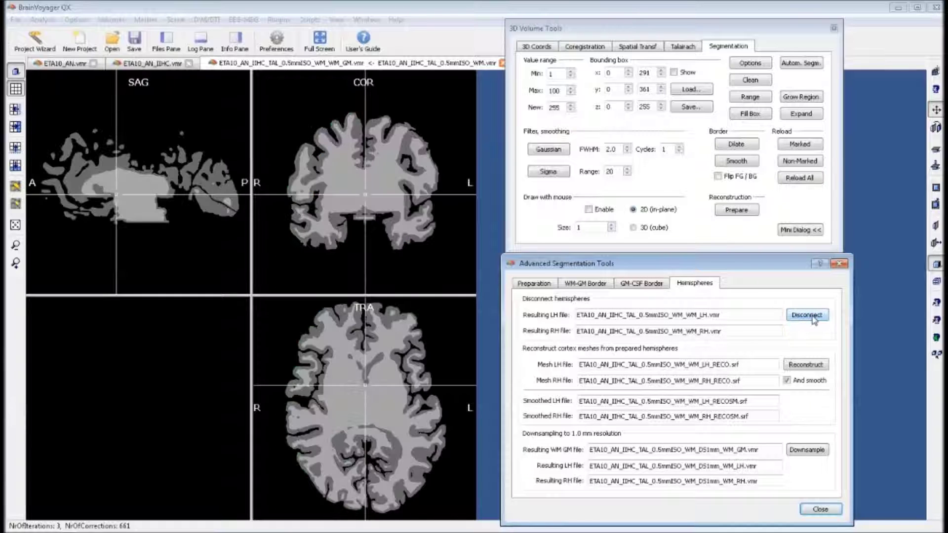
pyautogui.click(819, 509)
pyautogui.click(834, 29)
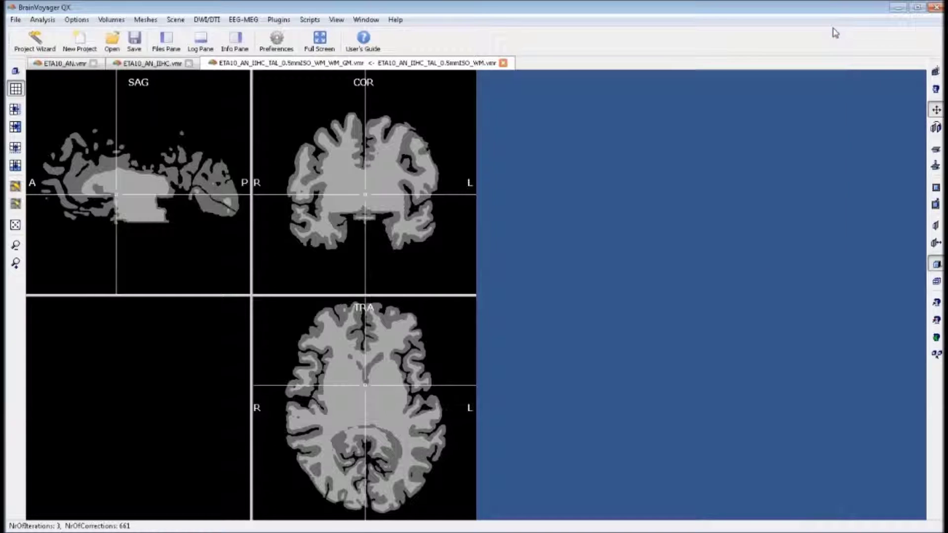
pyautogui.click(503, 63)
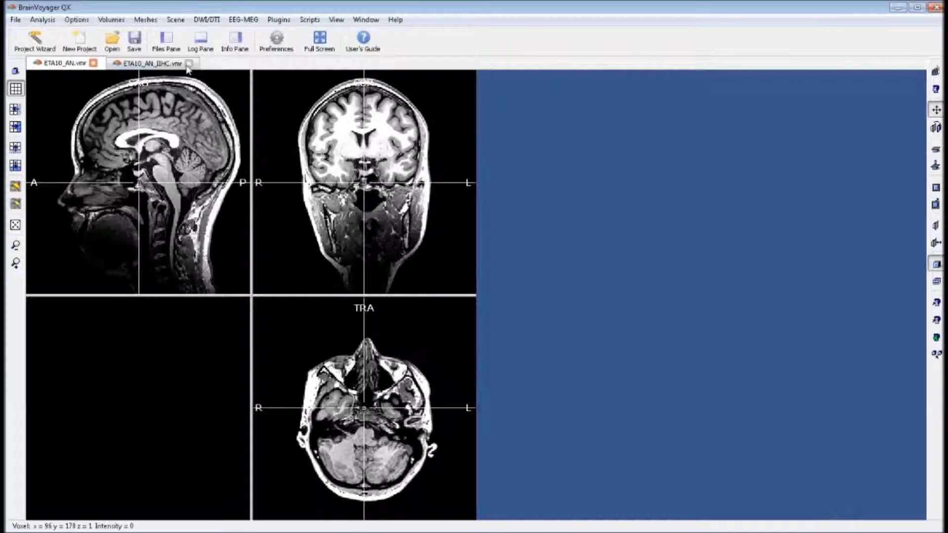
# - Close the remaining volumes and open ETA10_AN_IIHC_TAL_0.5mmISO_WM_WM_LH.vmr
pyautogui.click(189, 63)
pyautogui.click(92, 63)
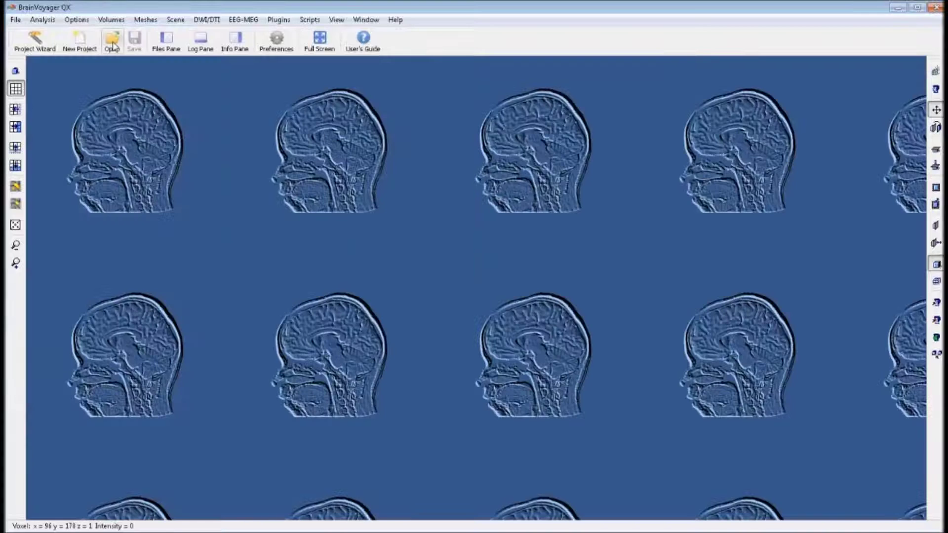
pyautogui.click(112, 40)
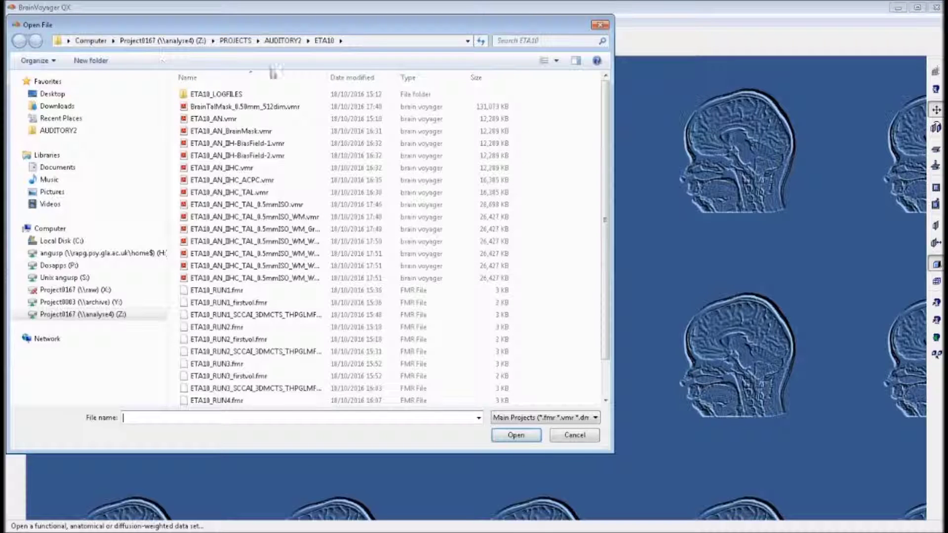
pyautogui.click(366, 78)
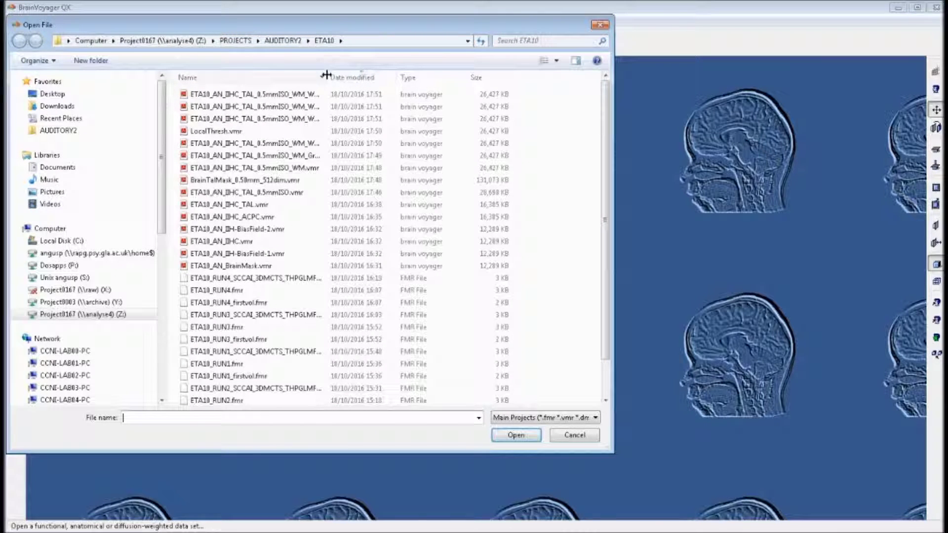
pyautogui.moveTo(327, 75); pyautogui.dragTo(388, 75)
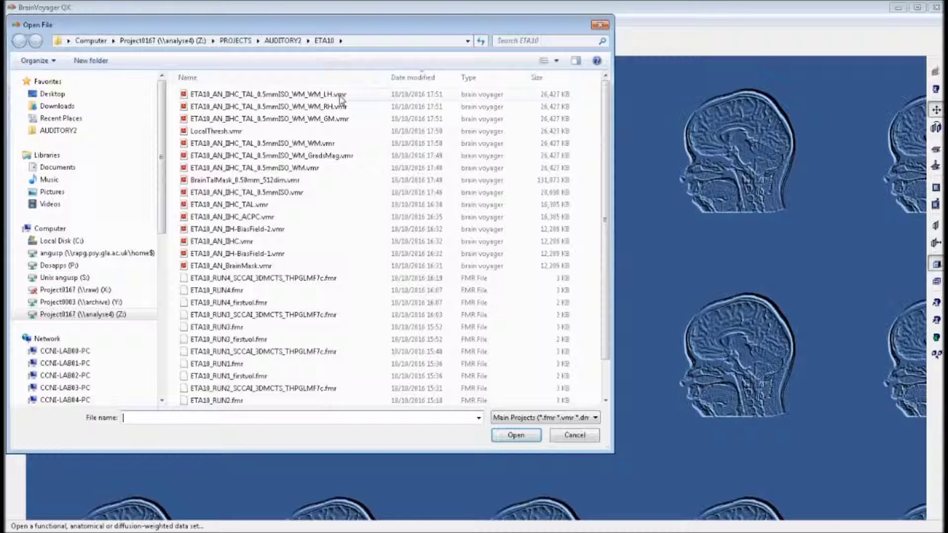
pyautogui.click(341, 94)
pyautogui.click(349, 106)
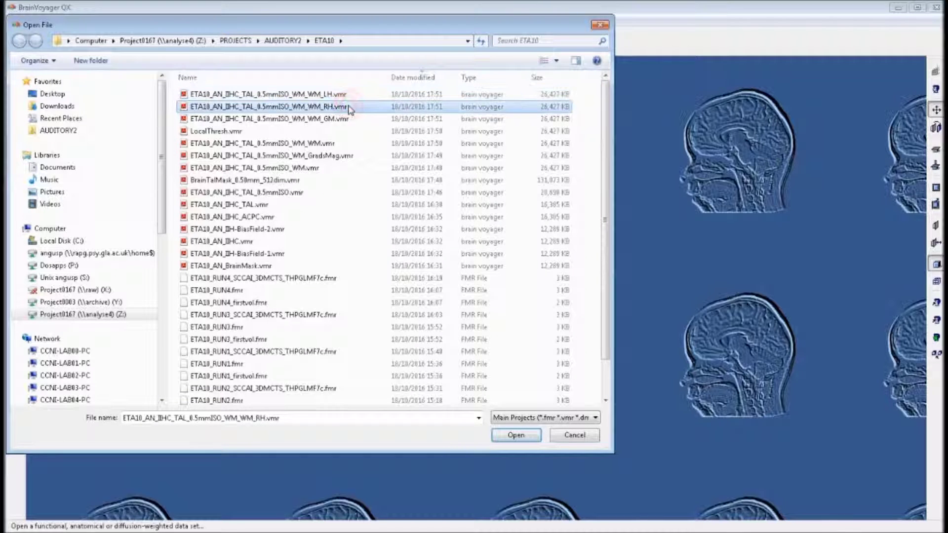
pyautogui.click(341, 93)
pyautogui.click(508, 436)
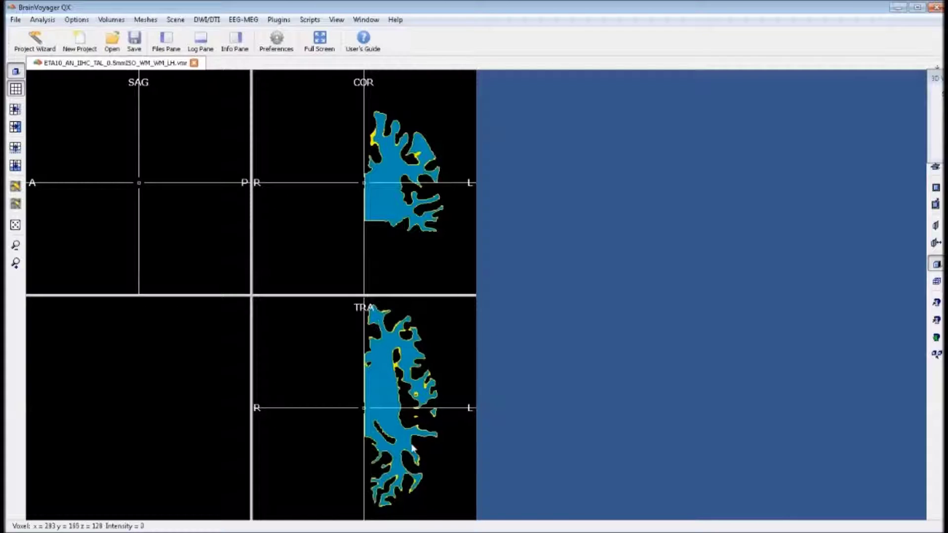
pyautogui.click(16, 71)
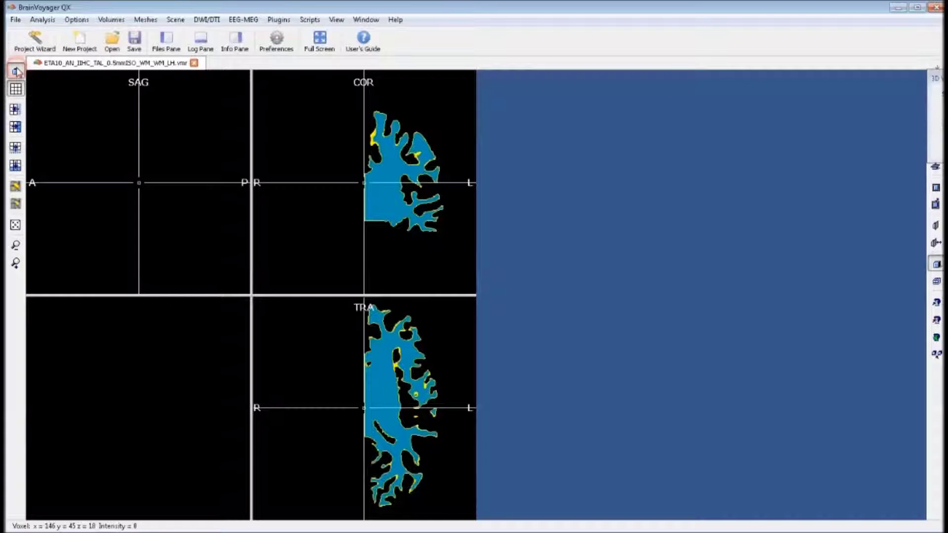
# - Expand the full 3D Volume Tools and launch Remove Bridges from the Segmentation options
pyautogui.click(936, 79)
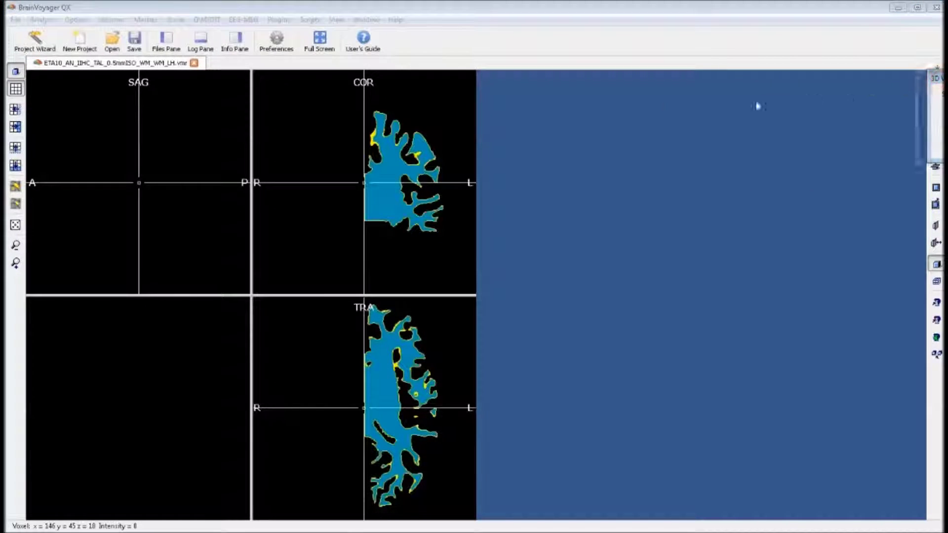
pyautogui.moveTo(756, 101); pyautogui.dragTo(549, 101)
pyautogui.click(651, 131)
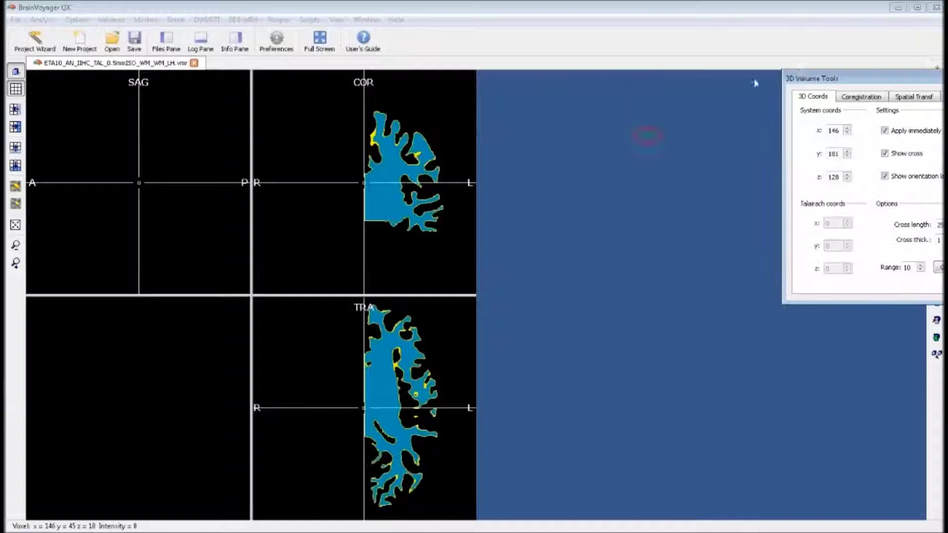
pyautogui.moveTo(821, 78); pyautogui.dragTo(550, 104)
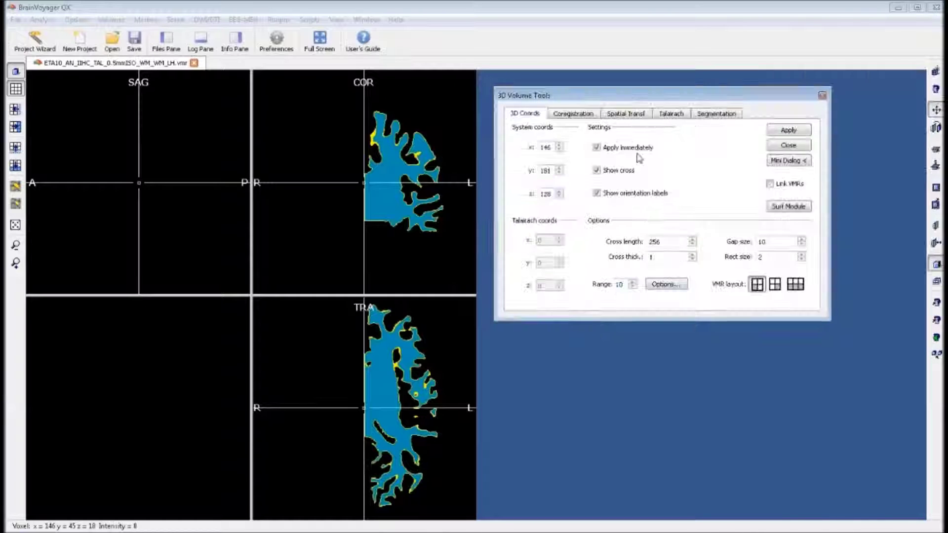
pyautogui.click(717, 115)
pyautogui.click(732, 131)
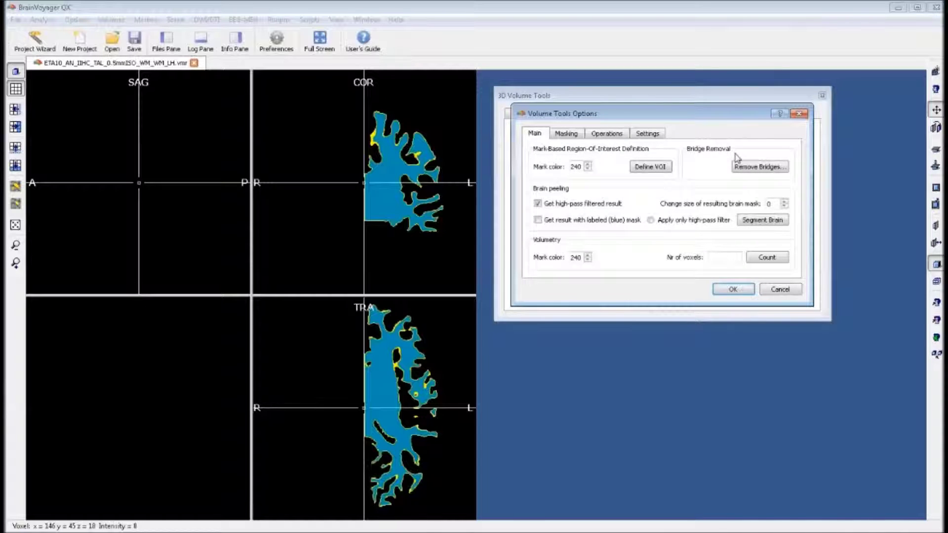
pyautogui.click(764, 170)
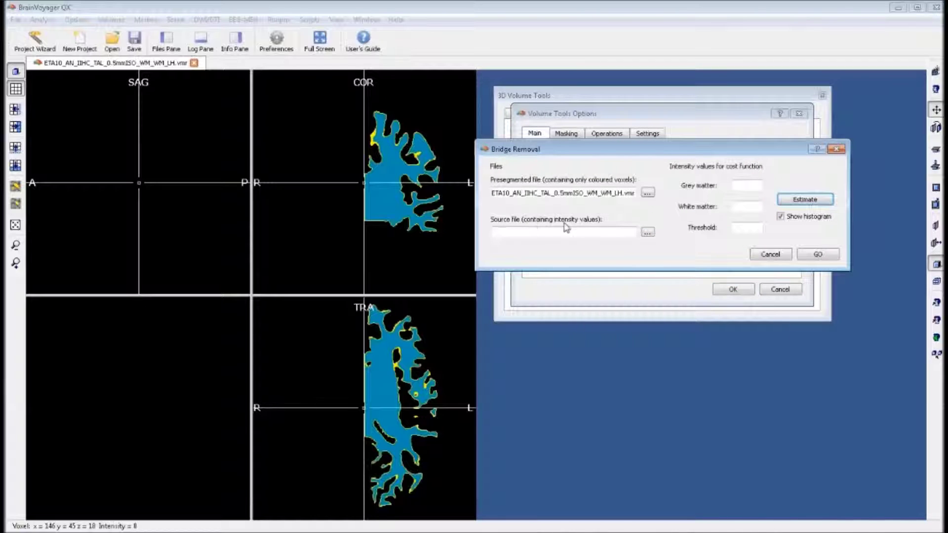
# - Set the bridge-removal intensity source to ETA10_AN_IHC_TAL_0.5mmISO_WM.vmr
pyautogui.click(647, 232)
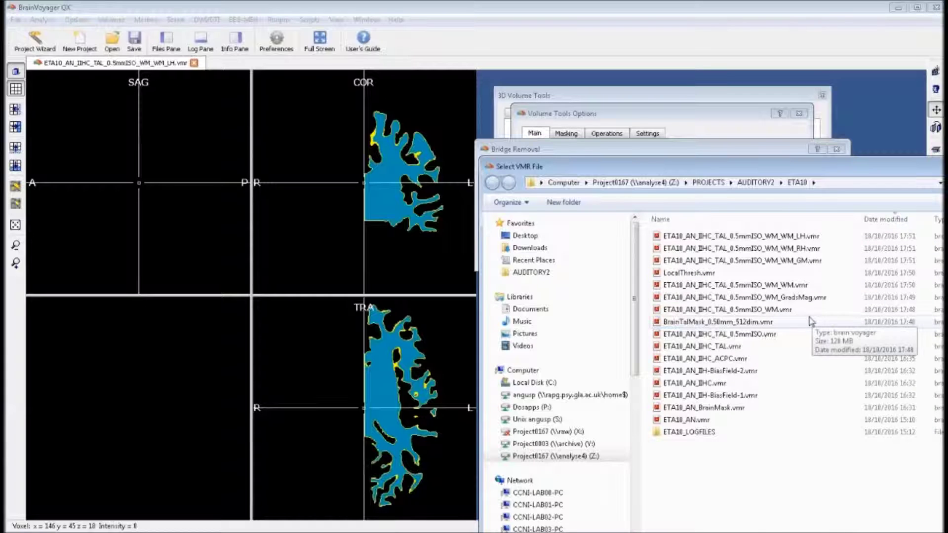
pyautogui.click(790, 309)
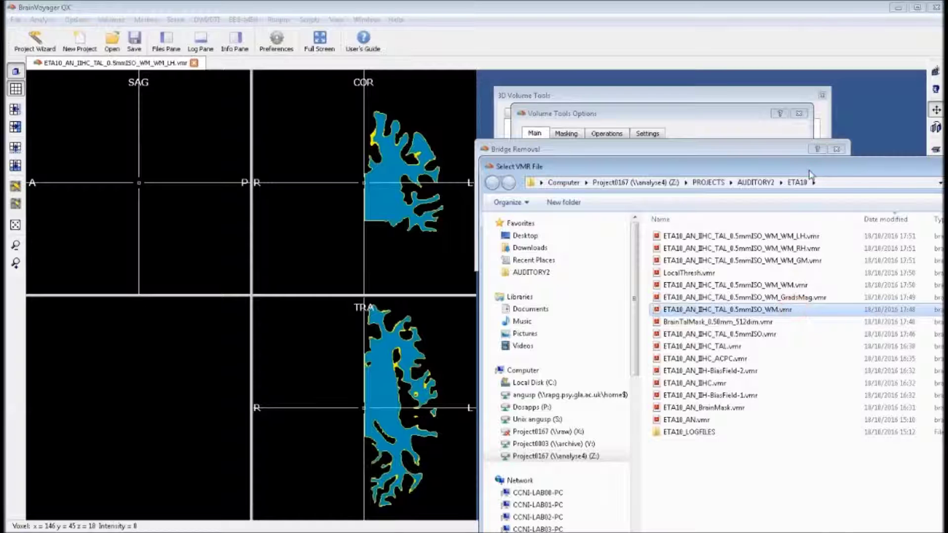
pyautogui.moveTo(809, 168); pyautogui.dragTo(642, 91)
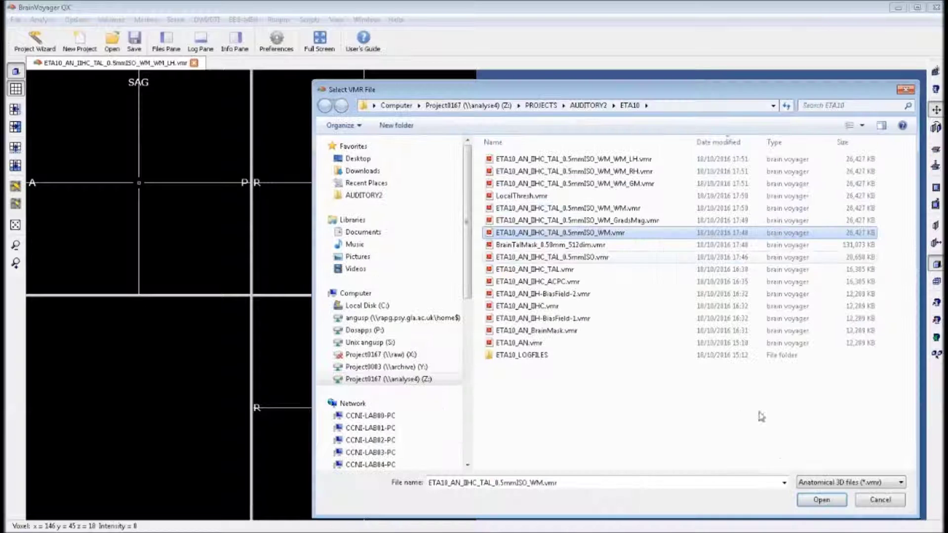
pyautogui.click(839, 502)
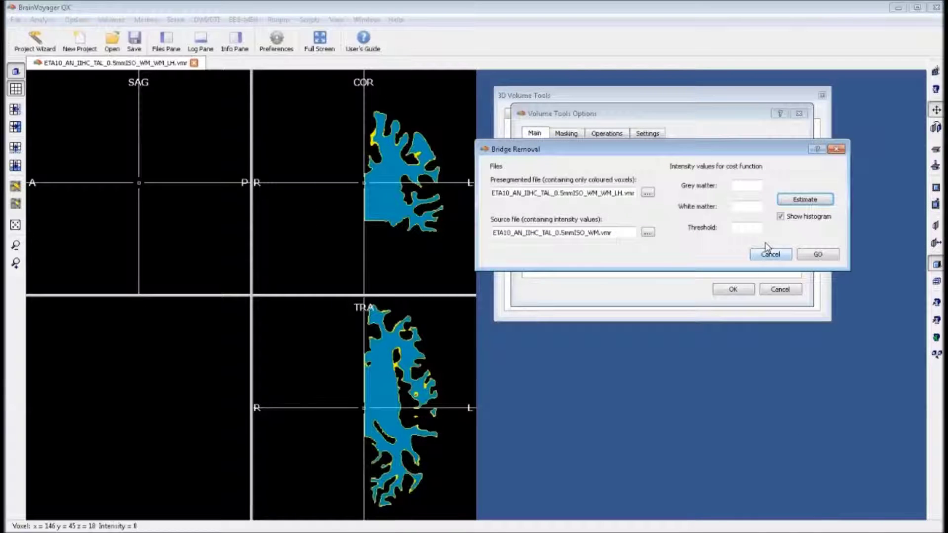
# - Hide the histogram, estimate grey 102 / white 160 (threshold 131), and run bridge removal
pyautogui.click(780, 216)
pyautogui.click(813, 201)
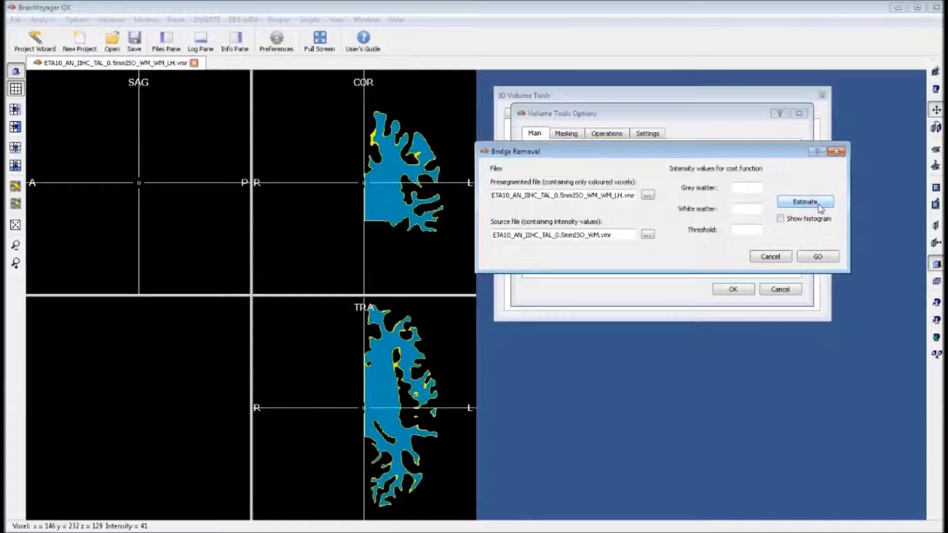
pyautogui.click(820, 207)
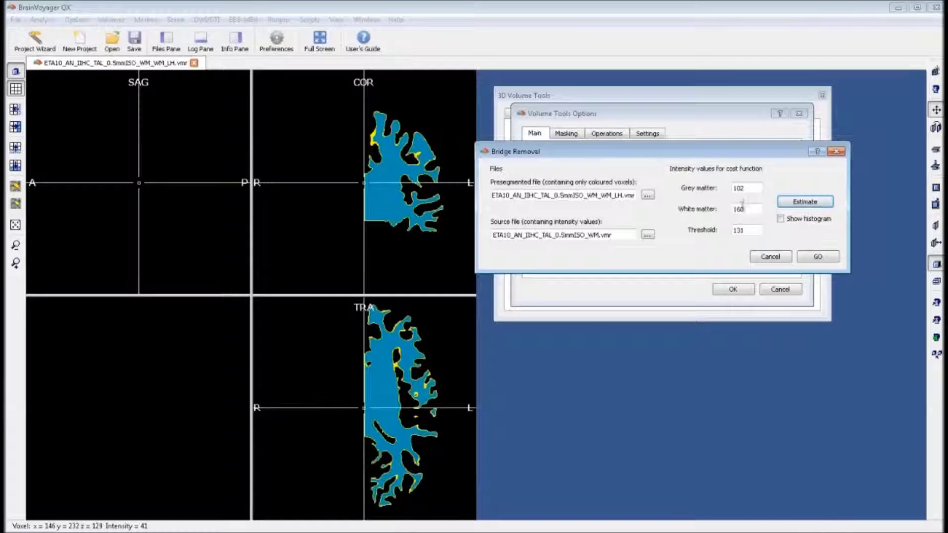
pyautogui.click(817, 256)
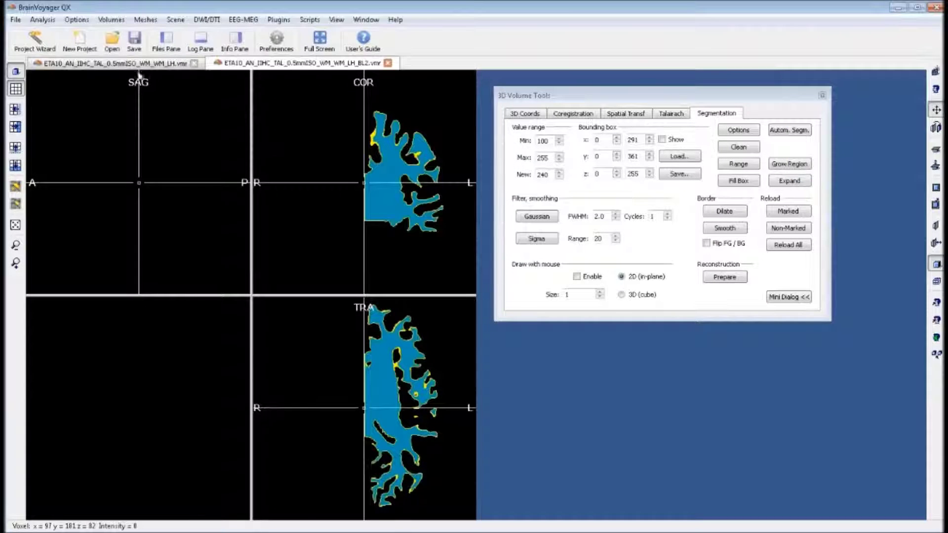
# - Open VMR Properties and compare the original volume's header with the BL2 volume's
pyautogui.click(146, 64)
pyautogui.click(299, 63)
pyautogui.click(16, 19)
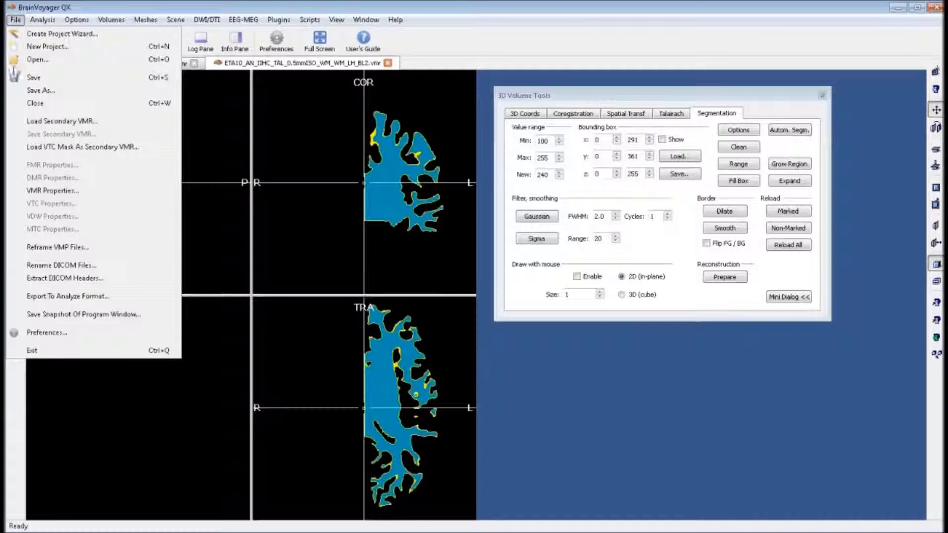
pyautogui.click(42, 191)
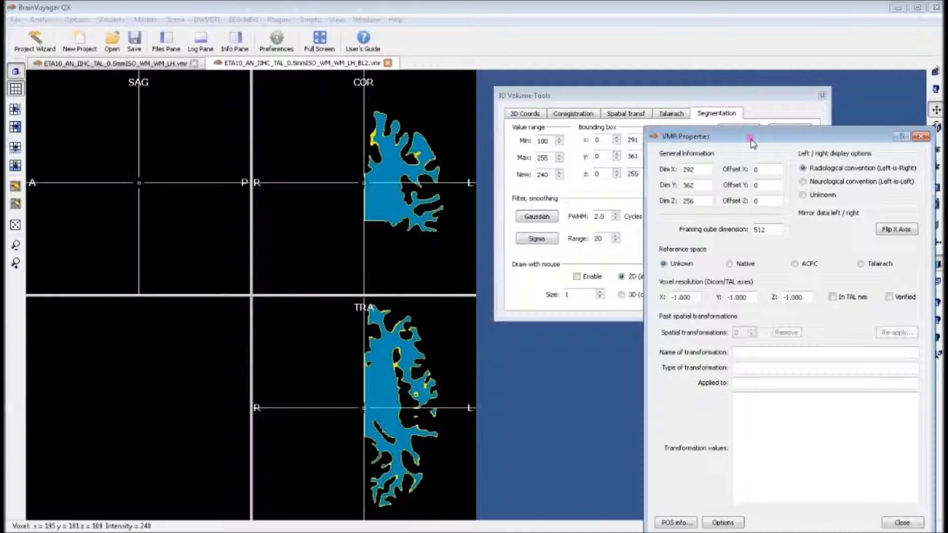
pyautogui.moveTo(745, 136); pyautogui.dragTo(208, 102)
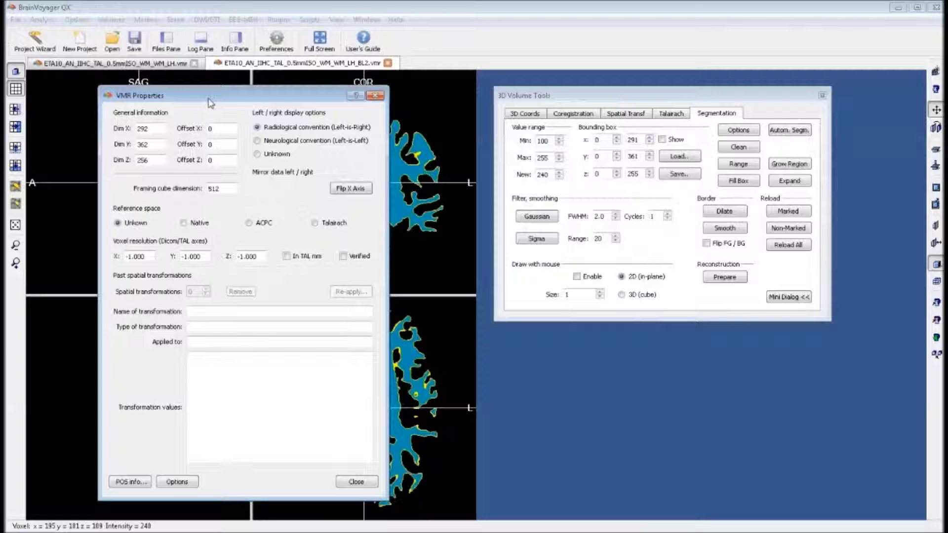
pyautogui.click(120, 63)
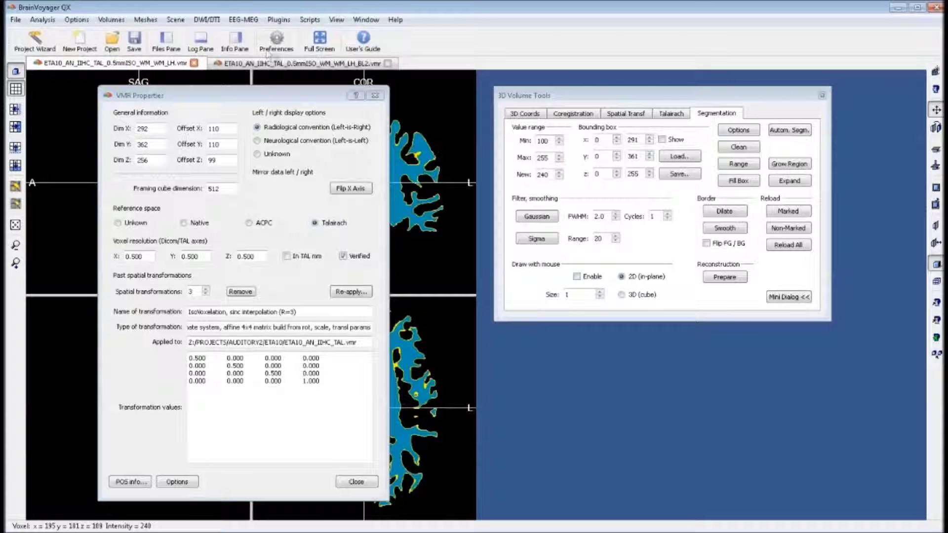
pyautogui.click(273, 64)
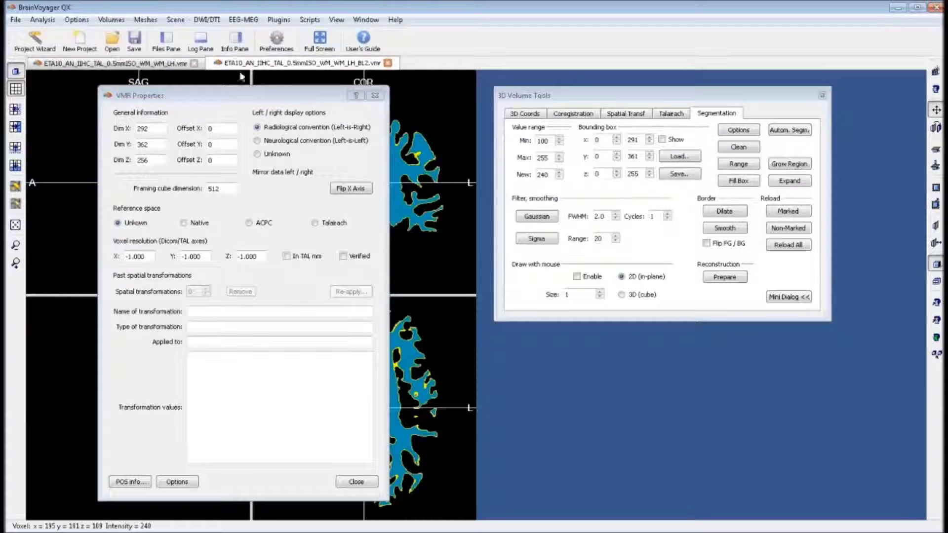
pyautogui.click(146, 66)
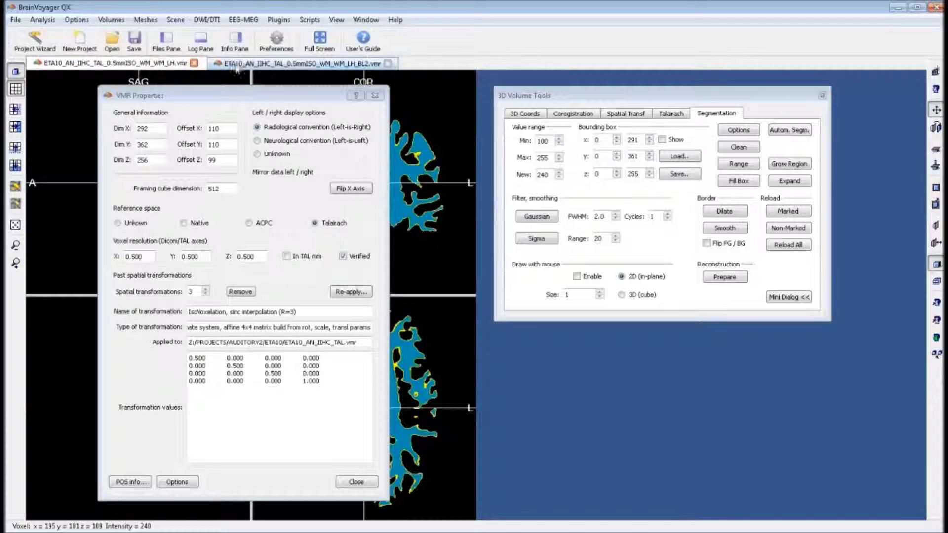
pyautogui.click(242, 67)
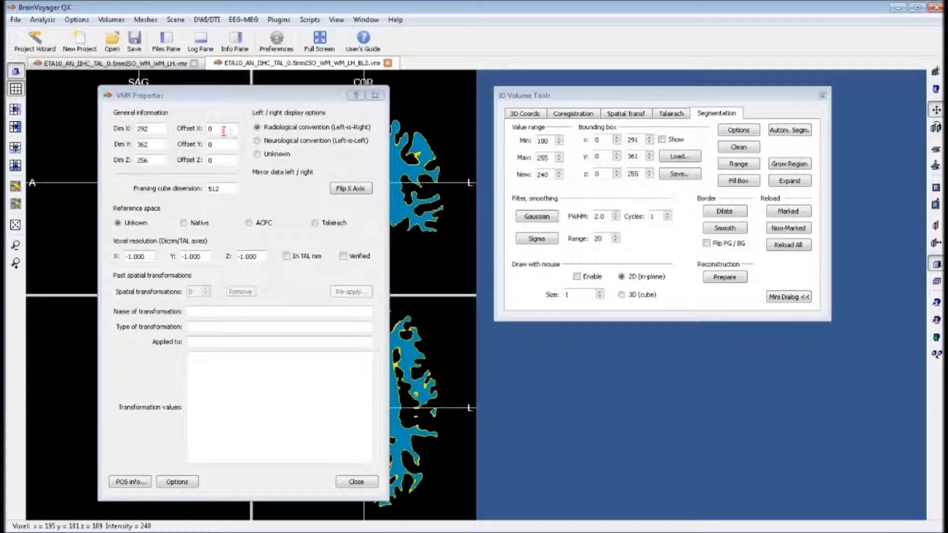
# - Give BL2 offsets 110/110/99, voxel size 0.5, Talairach space, marked verified
pyautogui.click(223, 129)
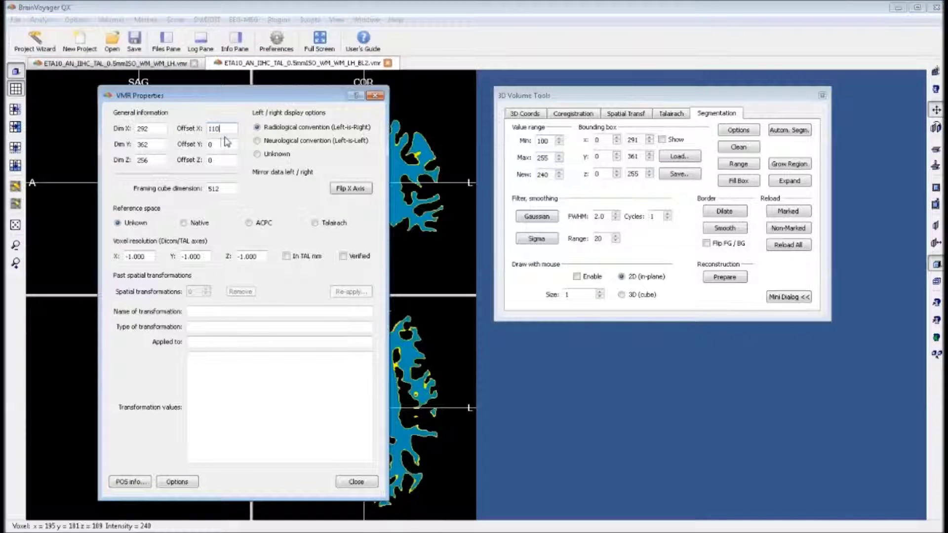
pyautogui.press('Tab')
pyautogui.write('110')
pyautogui.press('Tab')
pyautogui.write('9')
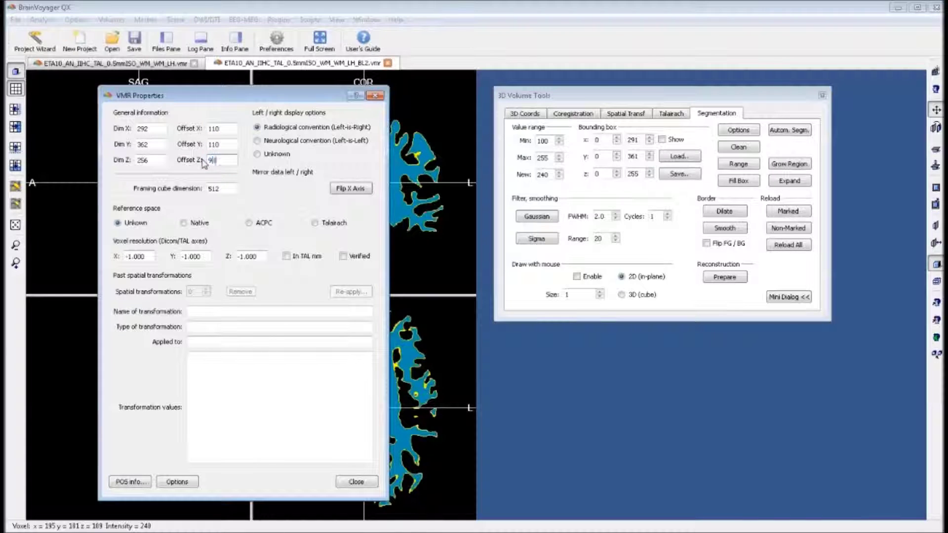
pyautogui.write('9')
pyautogui.moveTo(153, 256); pyautogui.dragTo(119, 261)
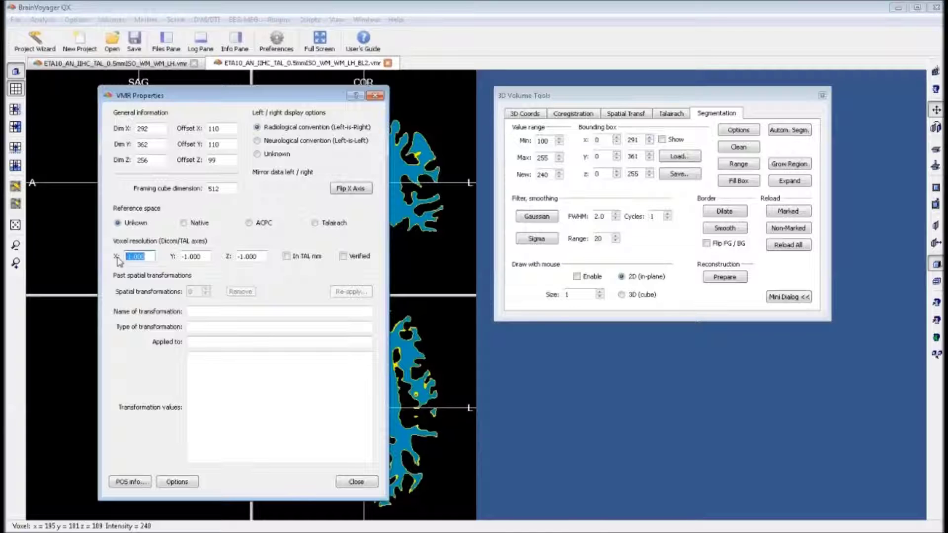
pyautogui.press('BackSpace')
pyautogui.write('0.5')
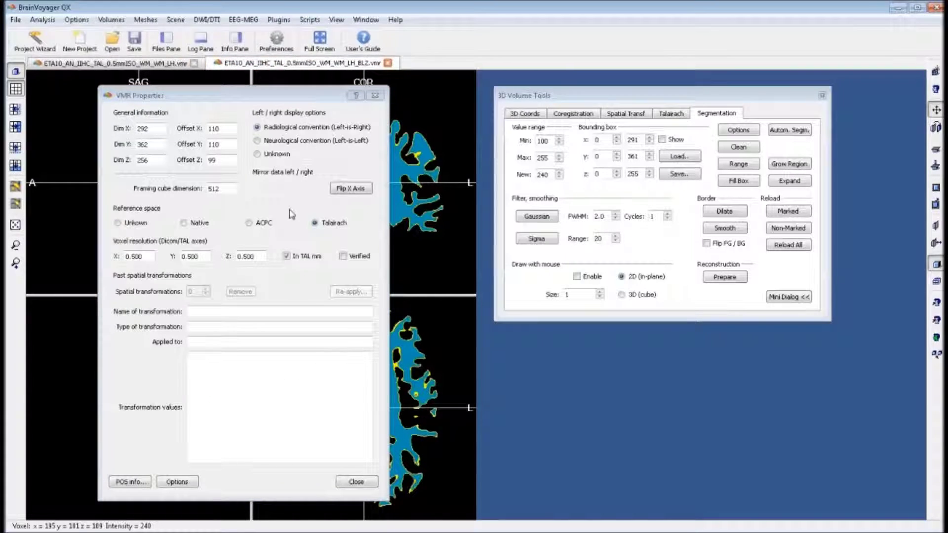
pyautogui.click(292, 256)
pyautogui.click(343, 256)
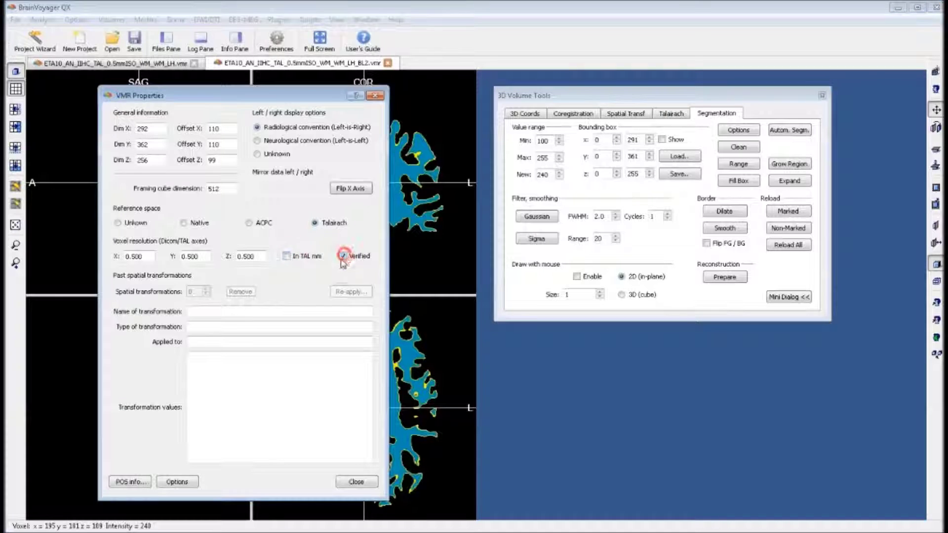
# - Save the edited BL2 volume, close the dialogs, and close the original volume
pyautogui.click(140, 65)
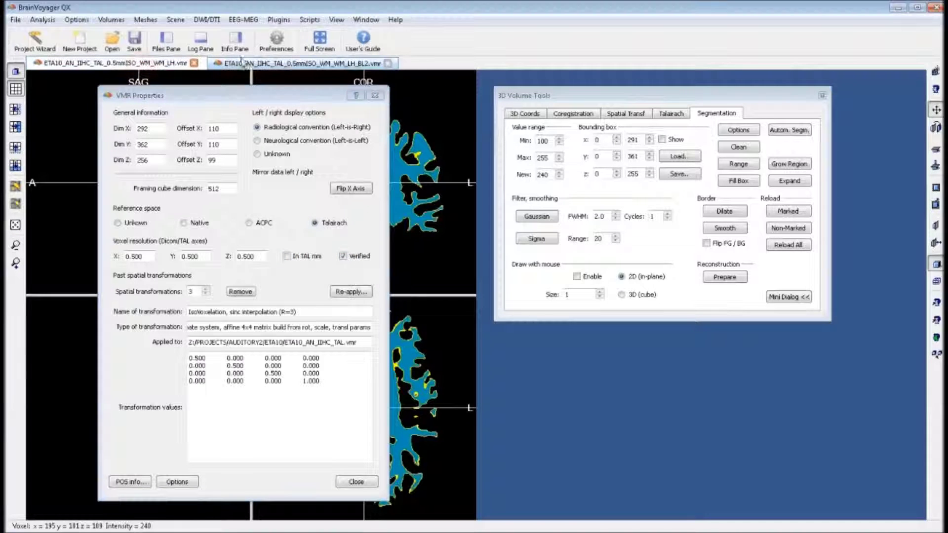
pyautogui.click(249, 63)
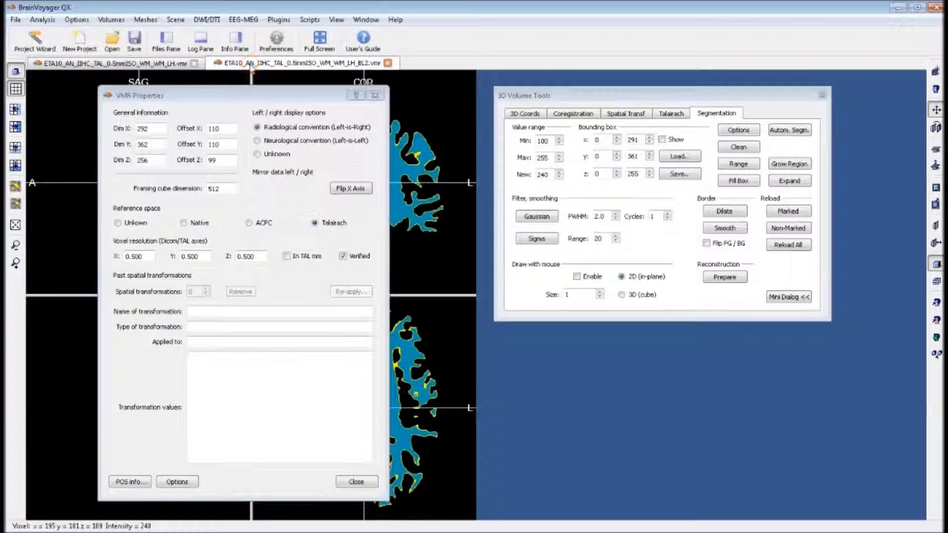
pyautogui.click(16, 19)
pyautogui.click(38, 78)
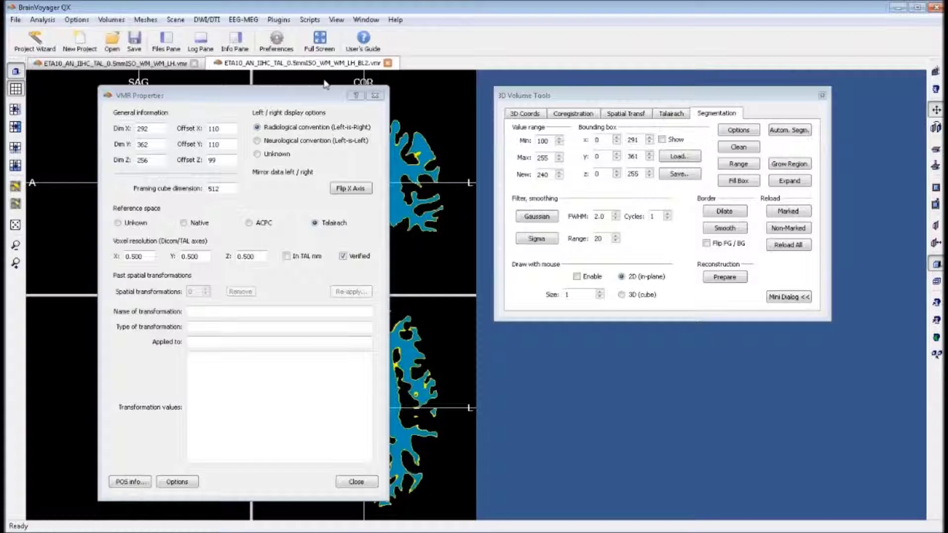
pyautogui.click(375, 96)
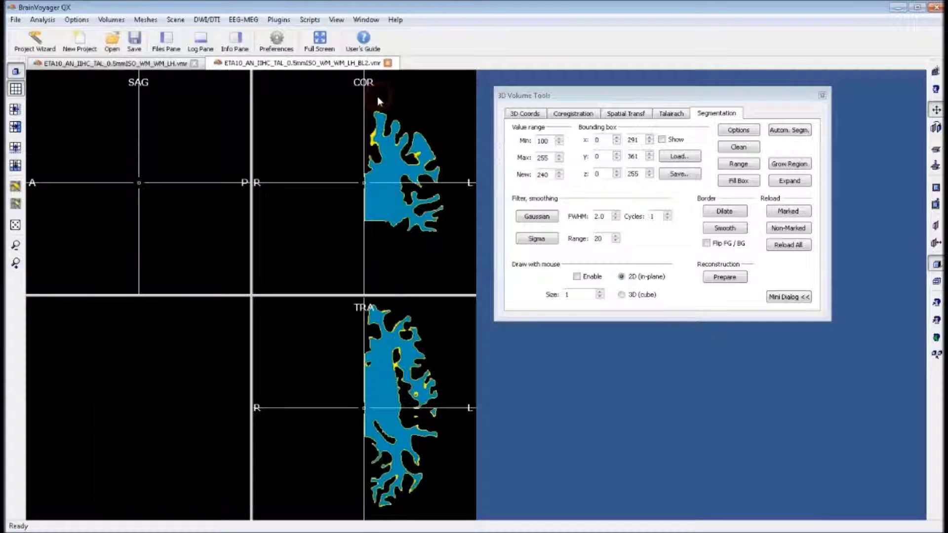
pyautogui.click(822, 96)
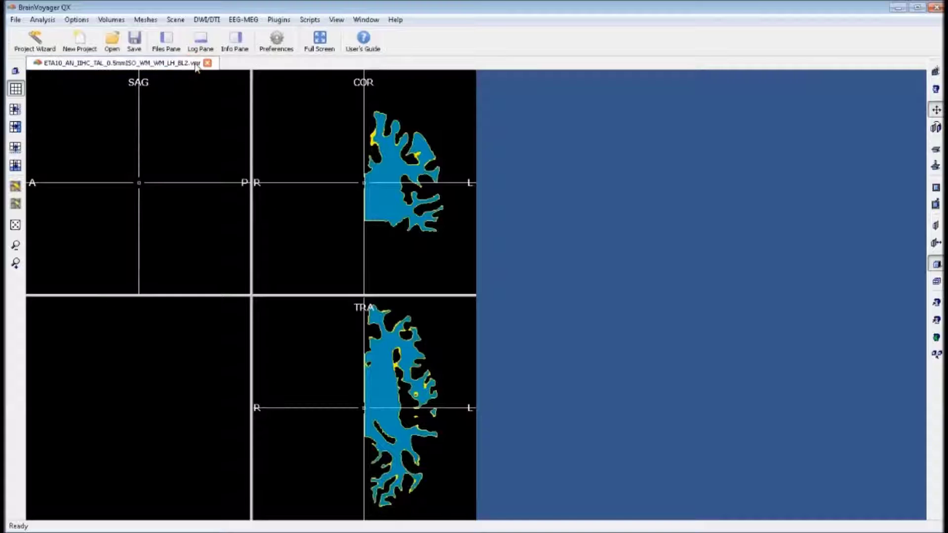
pyautogui.click(194, 64)
# - Reconstruct the mesh from the BL2 segmentation and save it as ETA10_LH_RECO.srf
pyautogui.click(936, 73)
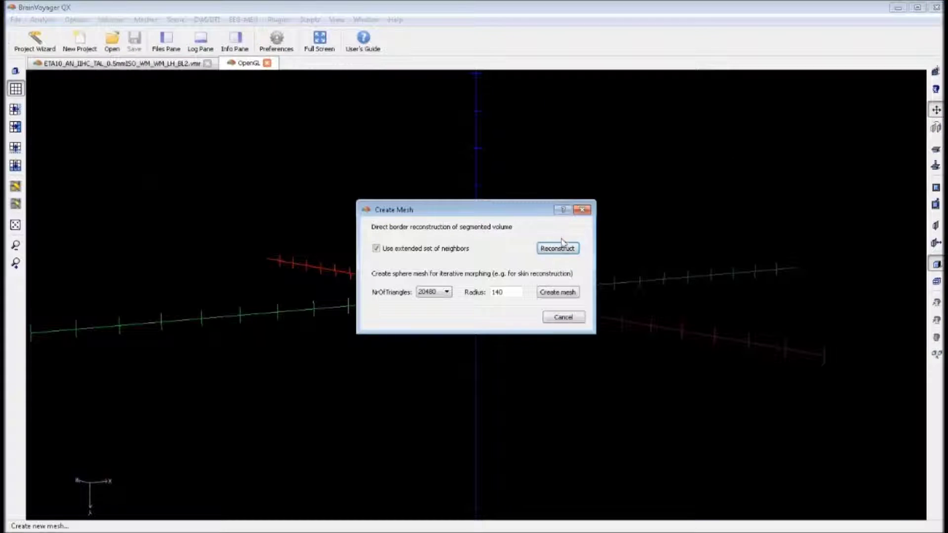
pyautogui.click(564, 249)
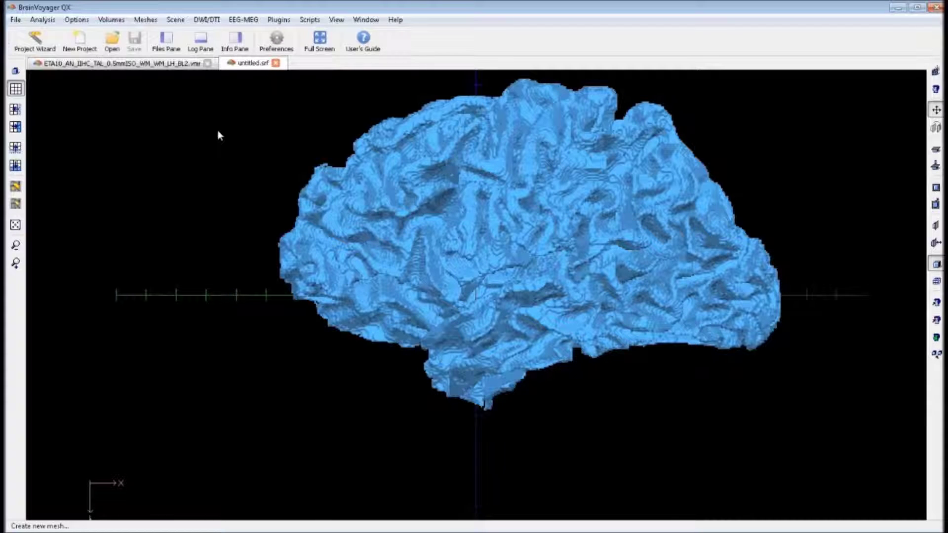
pyautogui.click(145, 20)
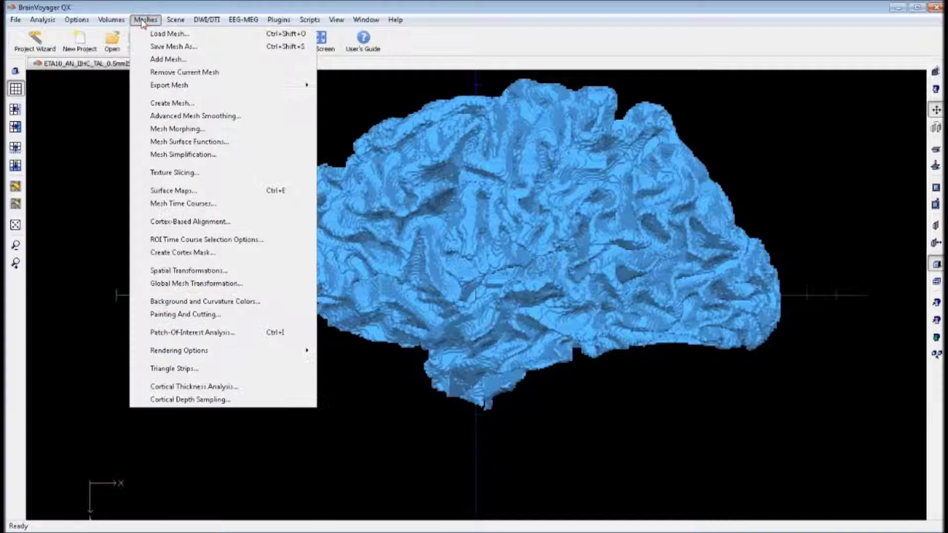
pyautogui.click(159, 46)
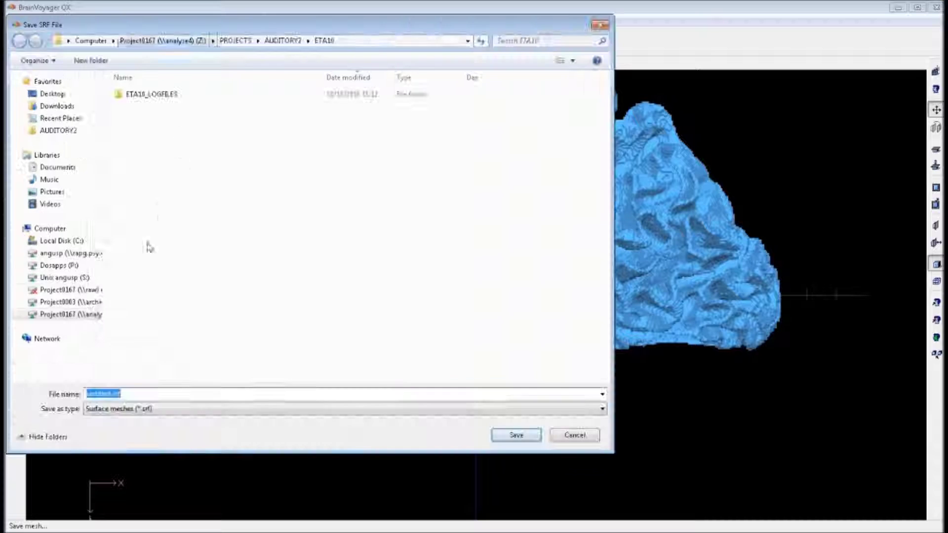
pyautogui.moveTo(111, 393); pyautogui.dragTo(81, 395)
pyautogui.write('ETA')
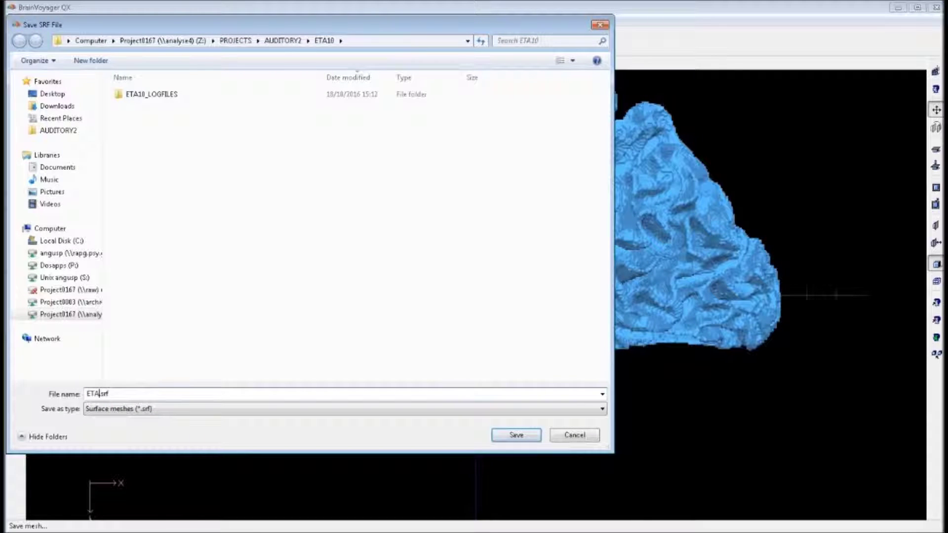
pyautogui.write('10_')
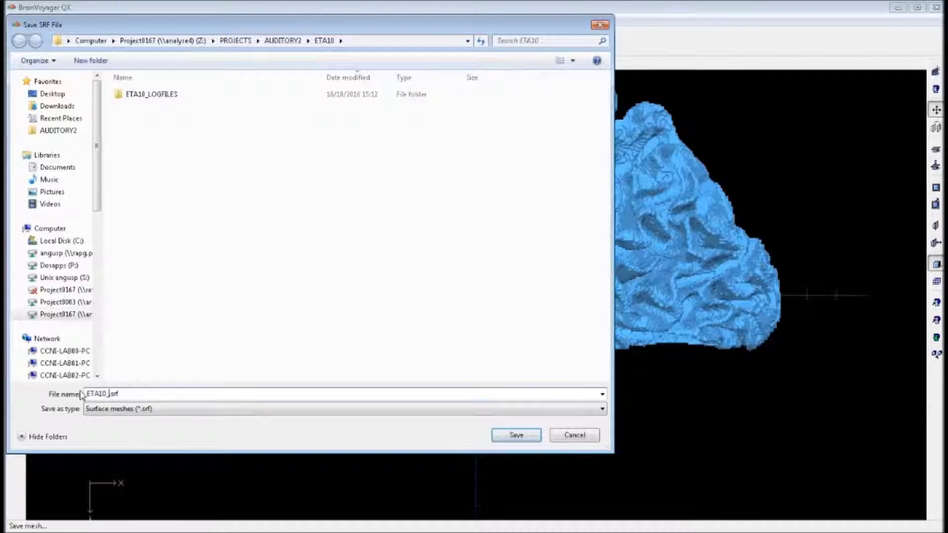
pyautogui.write('LH_RECO')
pyautogui.click(511, 434)
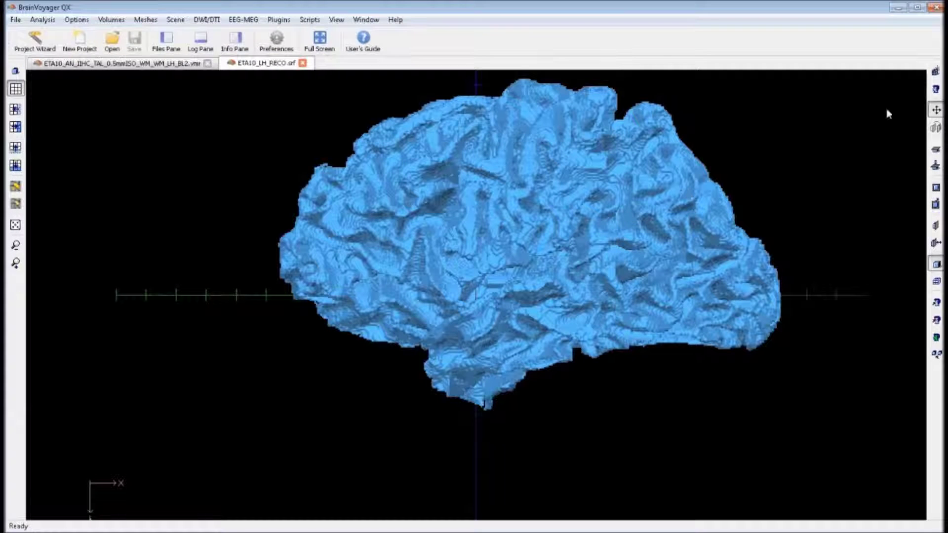
pyautogui.click(936, 90)
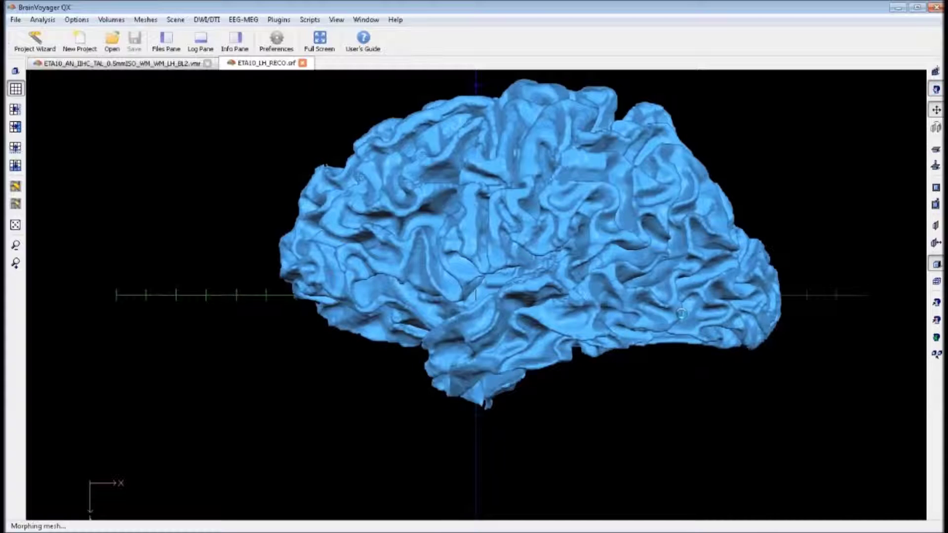
# - Compute curvature colours and smooth the curvature map with 20 steps
pyautogui.click(146, 19)
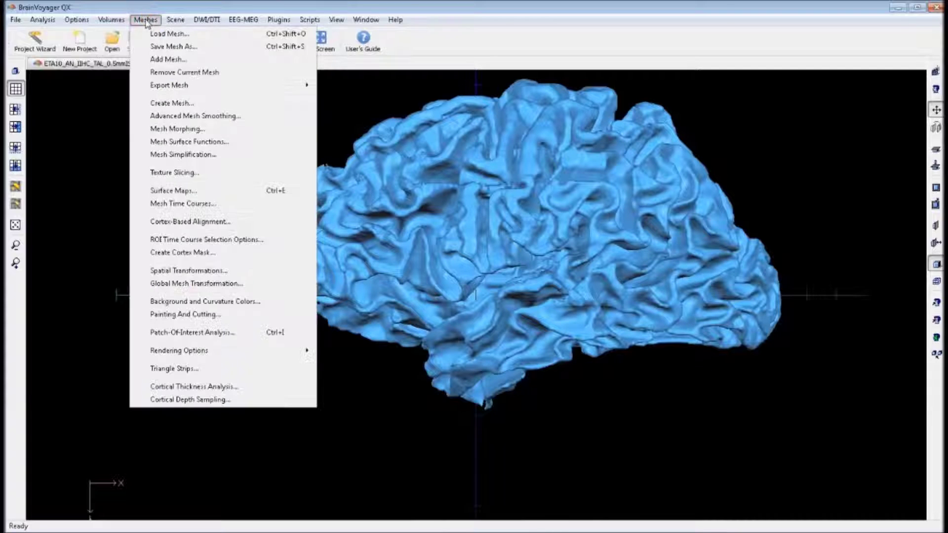
pyautogui.click(202, 302)
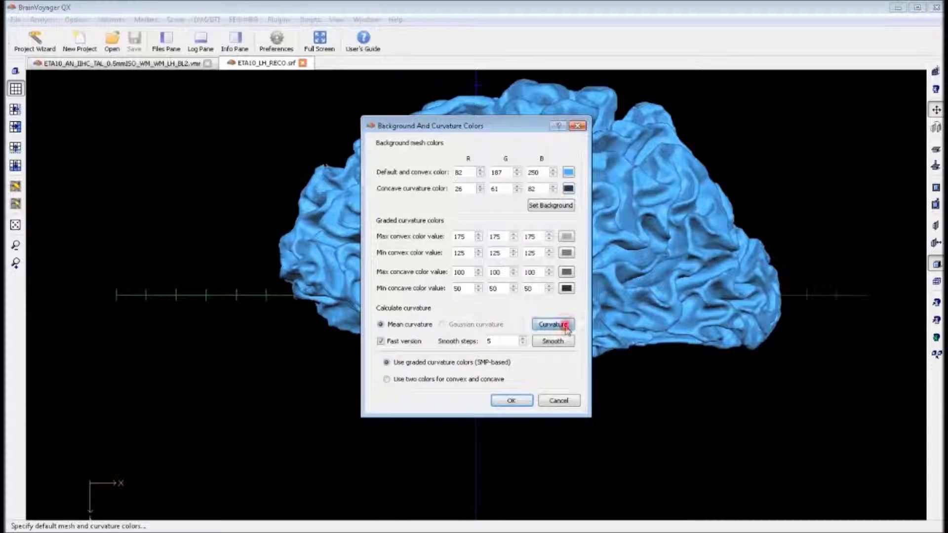
pyautogui.click(566, 326)
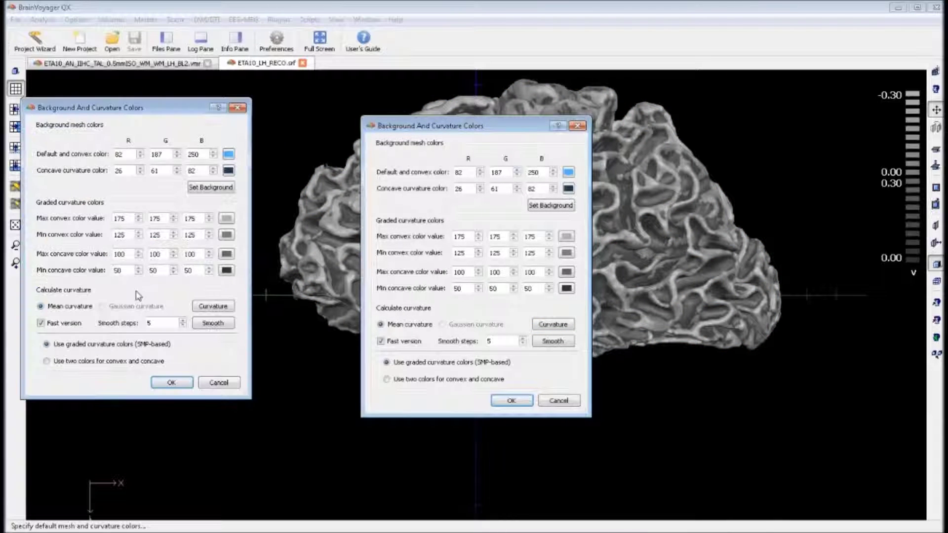
pyautogui.doubleClick(150, 323)
pyautogui.write('20')
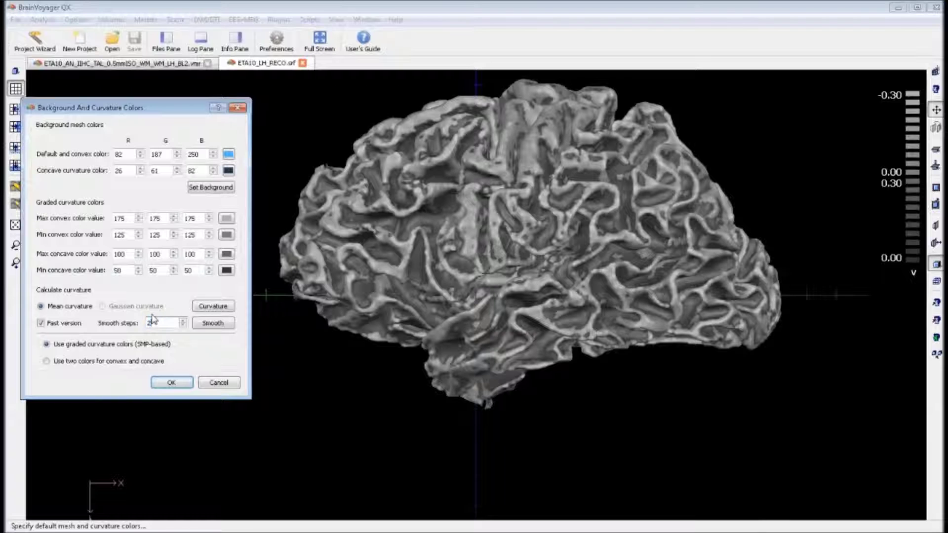
pyautogui.click(211, 326)
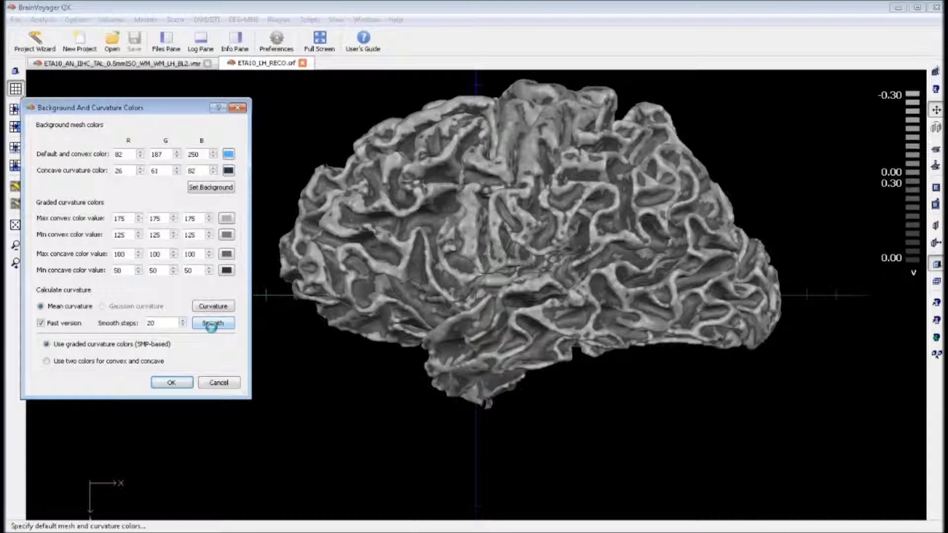
pyautogui.click(173, 384)
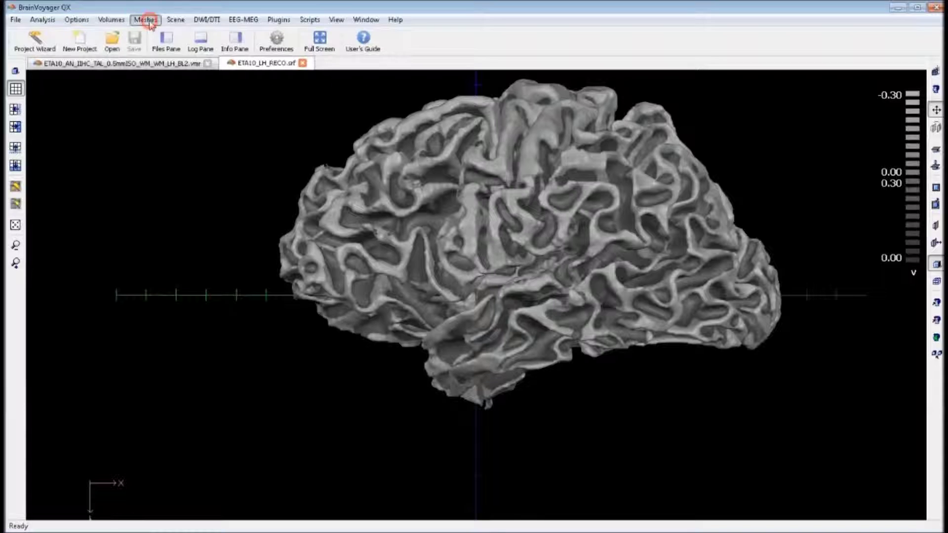
# - Save the smoothed mesh as ETA10_LH_RECOSM.srf
pyautogui.click(146, 19)
pyautogui.click(159, 46)
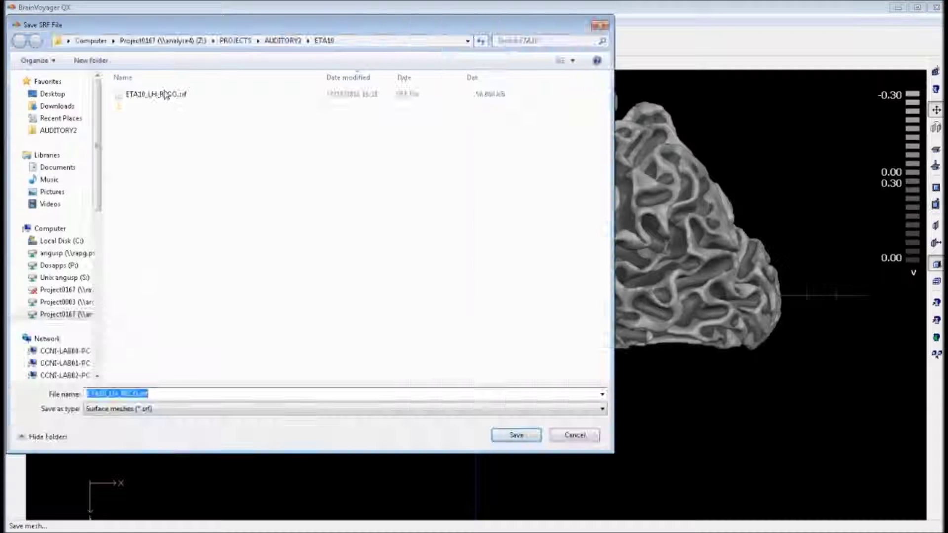
pyautogui.click(139, 393)
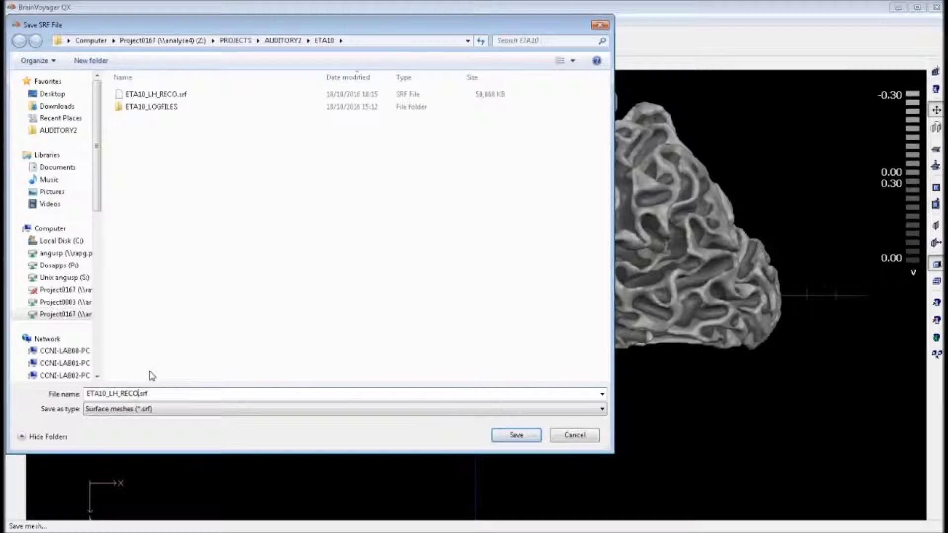
pyautogui.write('SM')
pyautogui.click(504, 441)
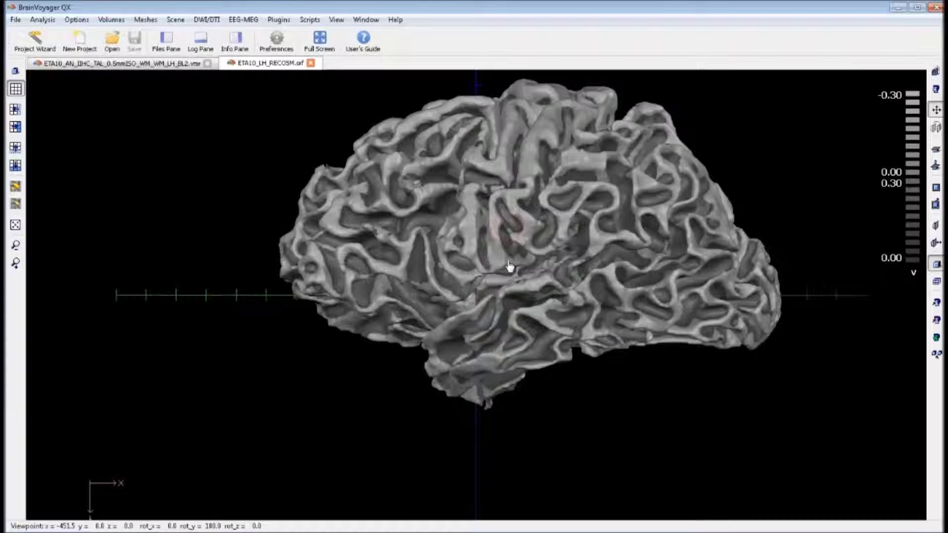
# - Run Mesh Morphing in inflation mode with 2000 iterations
pyautogui.scroll(-5, 509, 266)
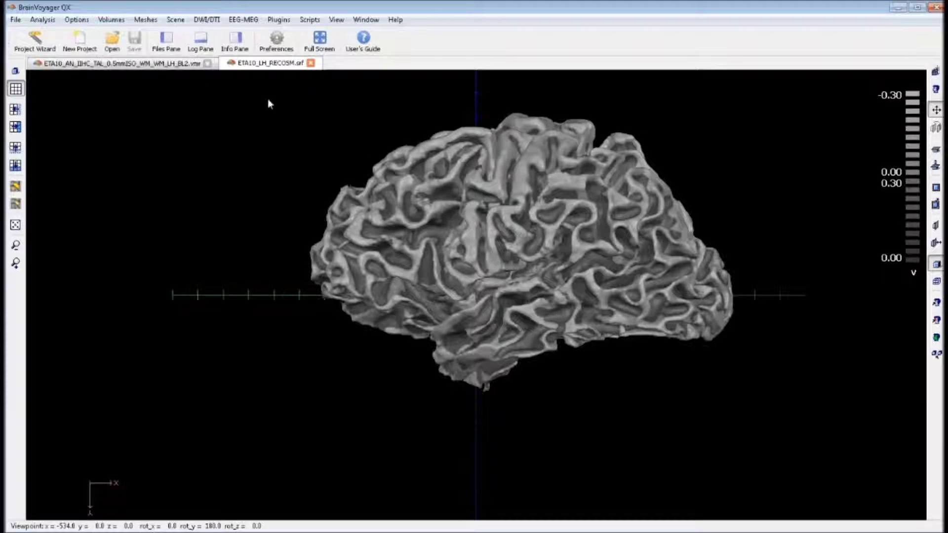
pyautogui.click(145, 19)
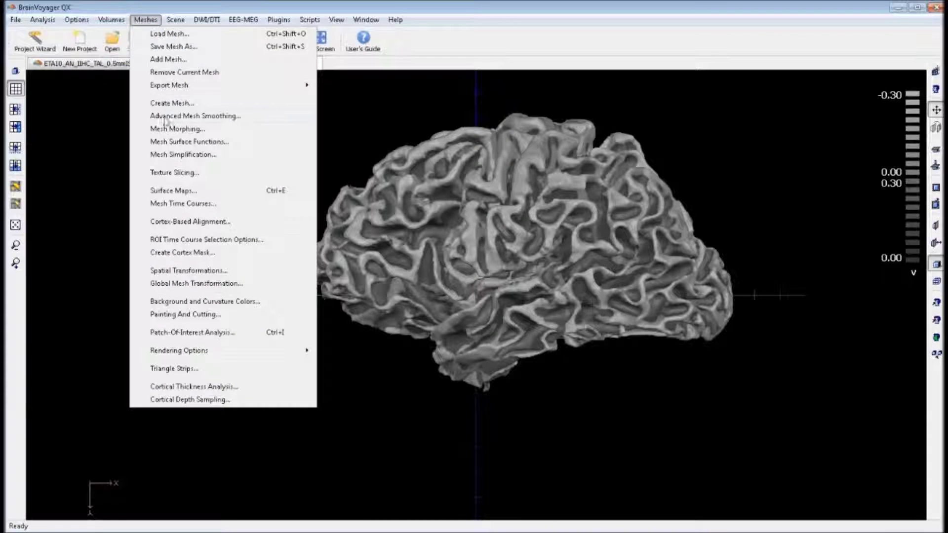
pyautogui.click(167, 129)
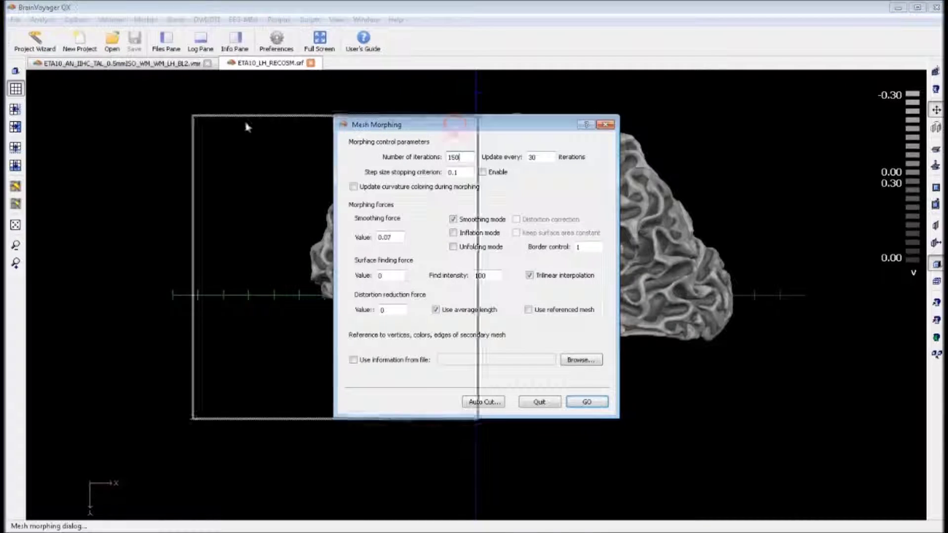
pyautogui.moveTo(247, 128); pyautogui.dragTo(104, 120)
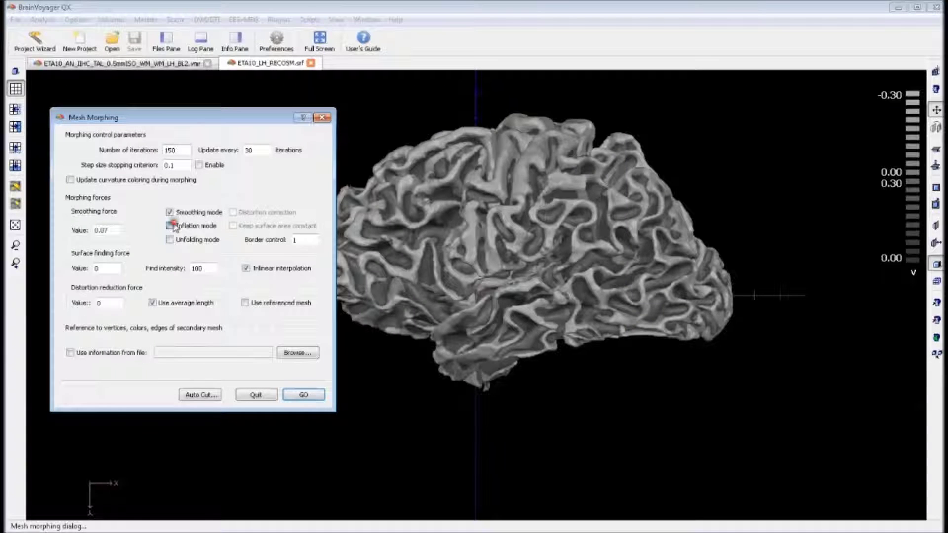
pyautogui.click(170, 226)
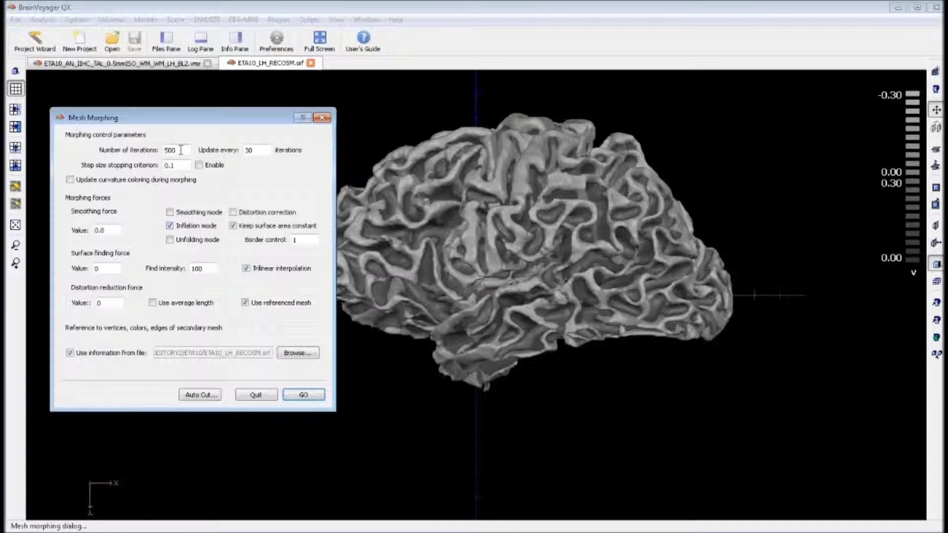
pyautogui.moveTo(180, 150); pyautogui.dragTo(164, 150)
pyautogui.write('2000')
pyautogui.click(303, 395)
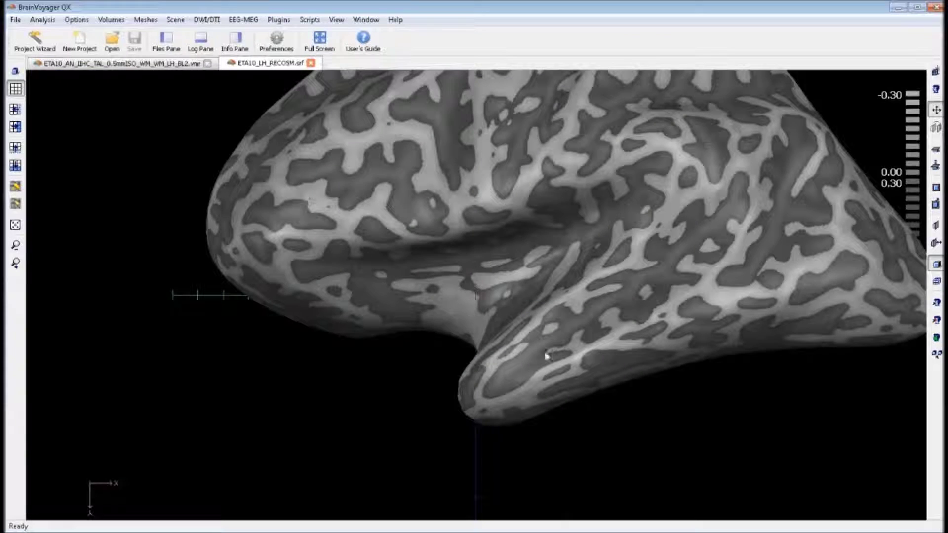
# - Rotate, zoom and pan the inflated hemisphere to inspect its medial surface closely
pyautogui.moveTo(620, 247); pyautogui.dragTo(621, 319, button='right')
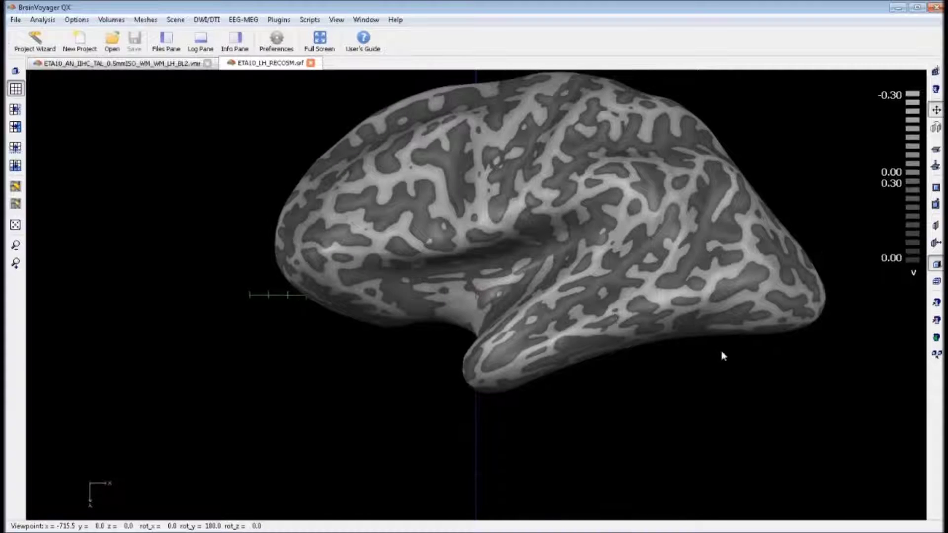
pyautogui.moveTo(417, 281); pyautogui.dragTo(225, 298)
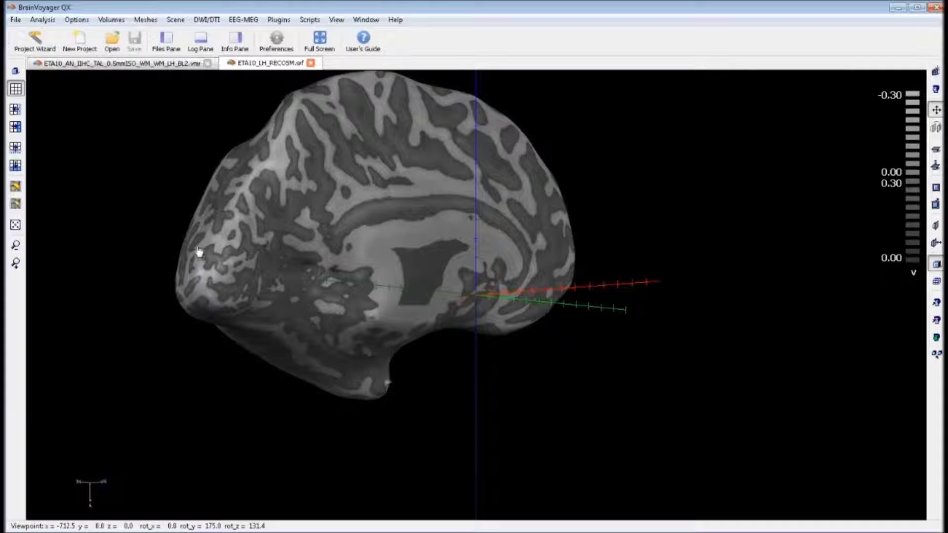
pyautogui.moveTo(201, 254); pyautogui.dragTo(187, 206, button='right')
pyautogui.scroll(5, 187, 205)
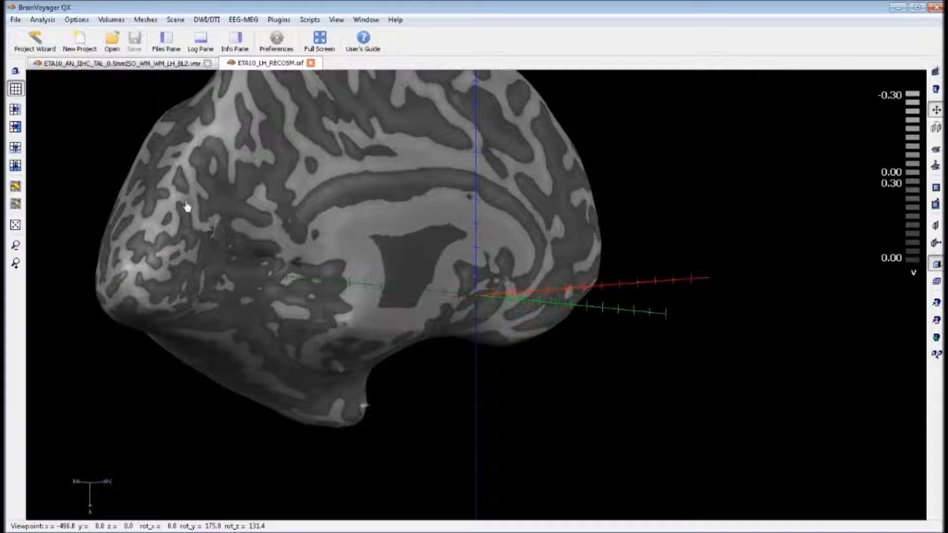
pyautogui.click(99, 278)
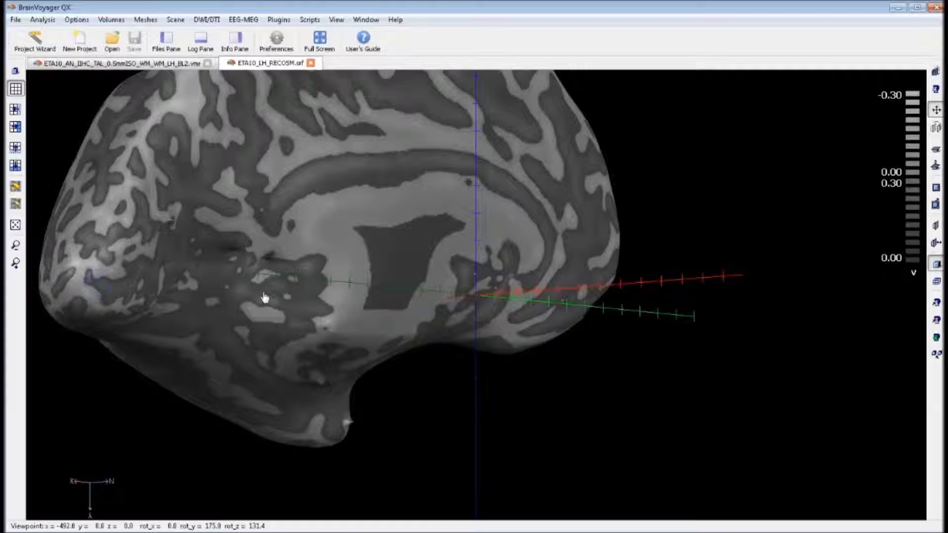
pyautogui.press('Right')
pyautogui.press('Right')
pyautogui.press('Right')
pyautogui.press('Right')
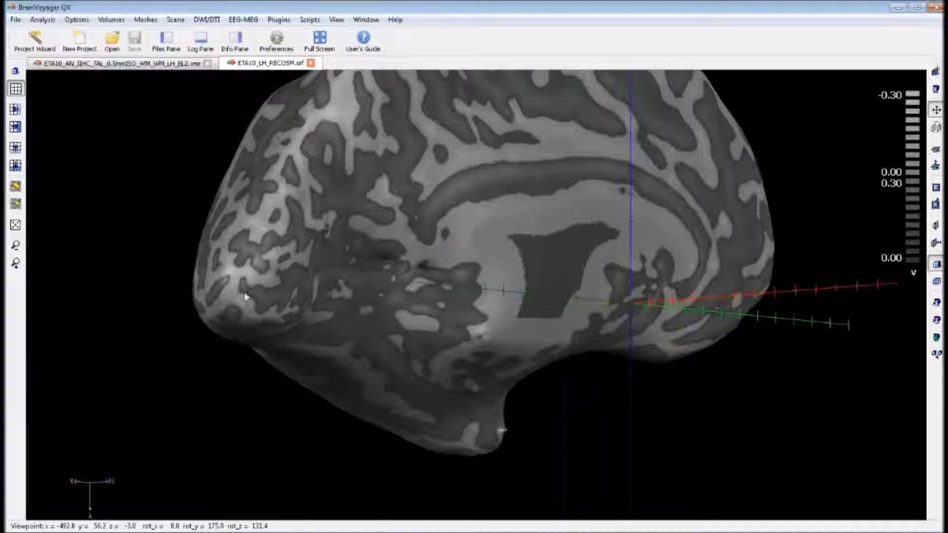
pyautogui.moveTo(226, 268); pyautogui.dragTo(222, 267)
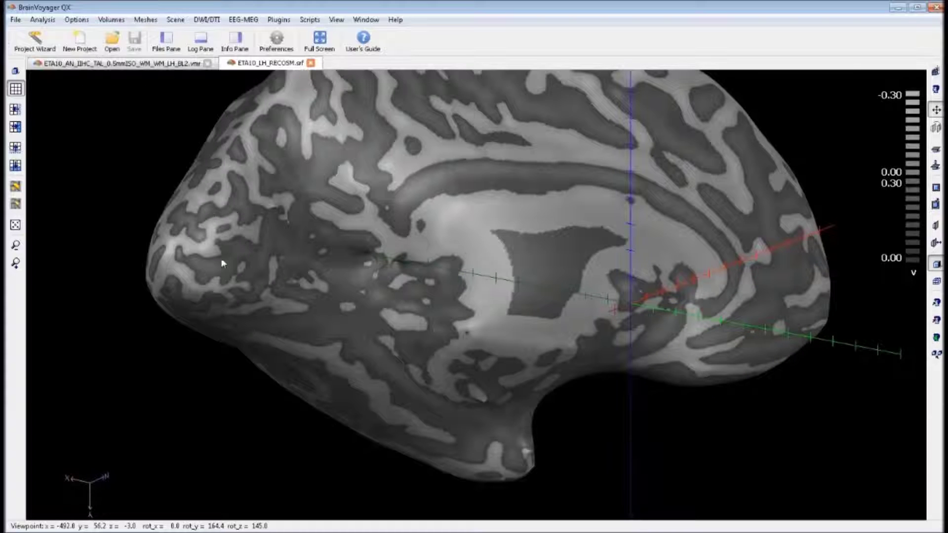
# - Save the inflated mesh as ETA10_LH_RECOSM_INF.srf via Save Mesh As
pyautogui.click(144, 20)
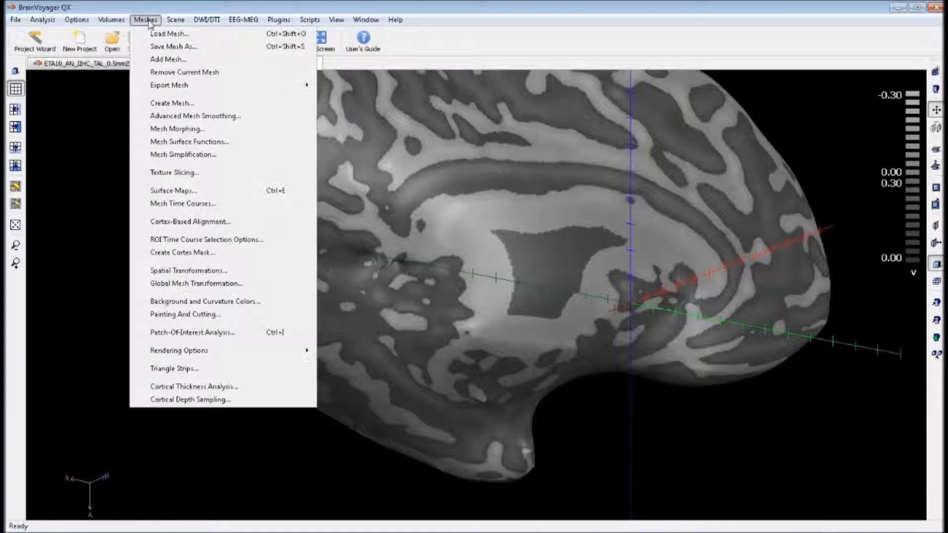
pyautogui.click(166, 46)
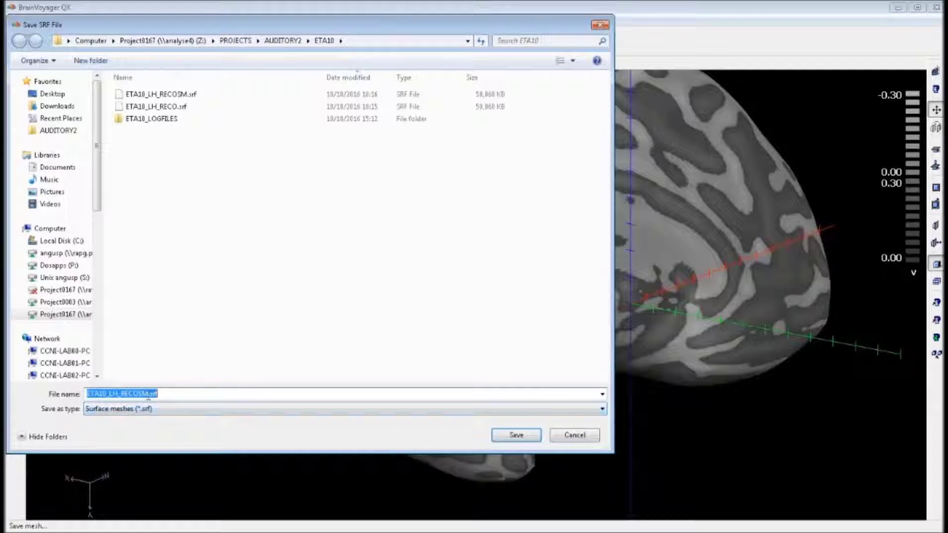
pyautogui.click(149, 394)
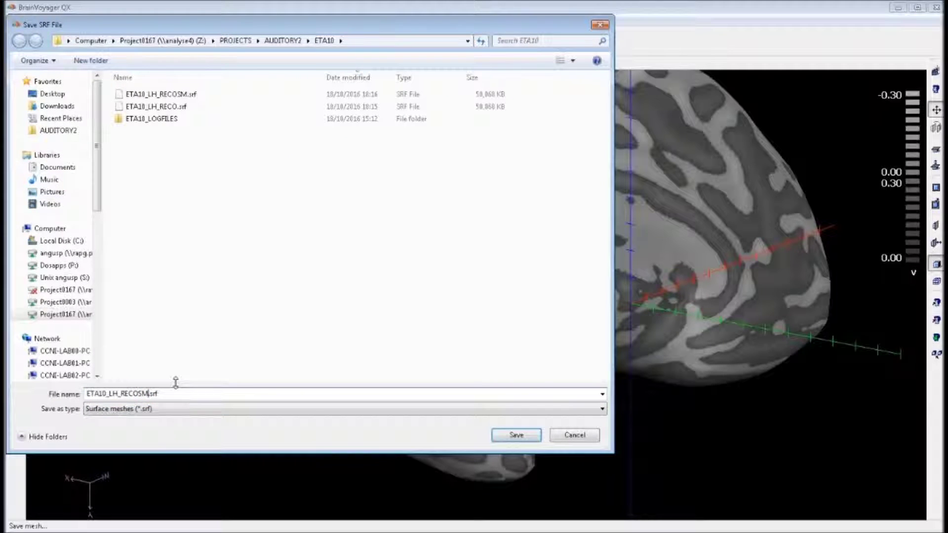
pyautogui.write('_INF')
pyautogui.click(499, 436)
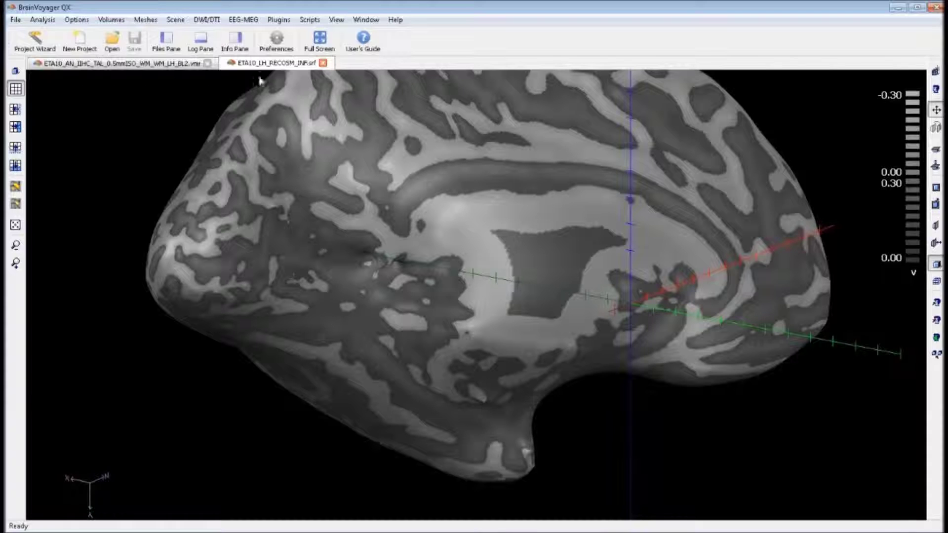
# - Close the mesh and segmentation documents and open ETA10_AN_IHC_TAL.vmr
pyautogui.click(323, 62)
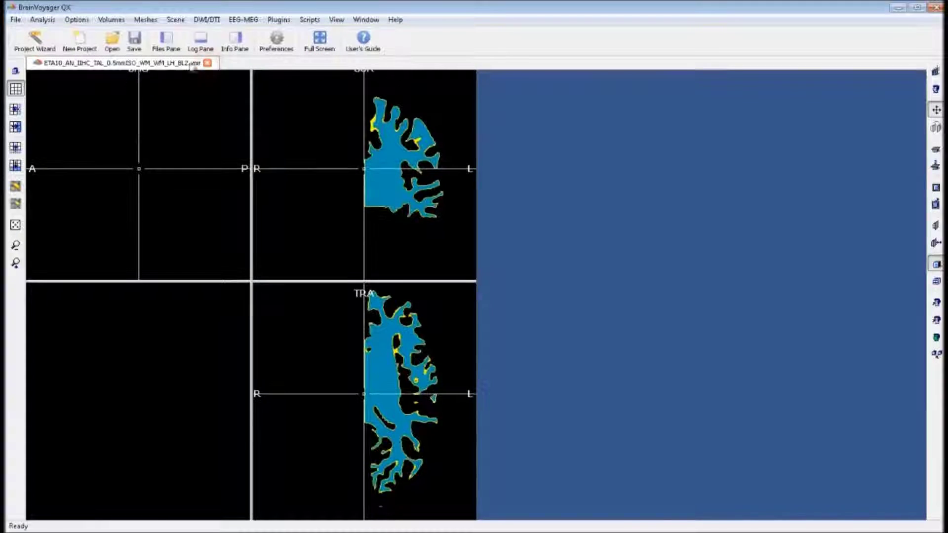
pyautogui.click(207, 63)
pyautogui.click(112, 40)
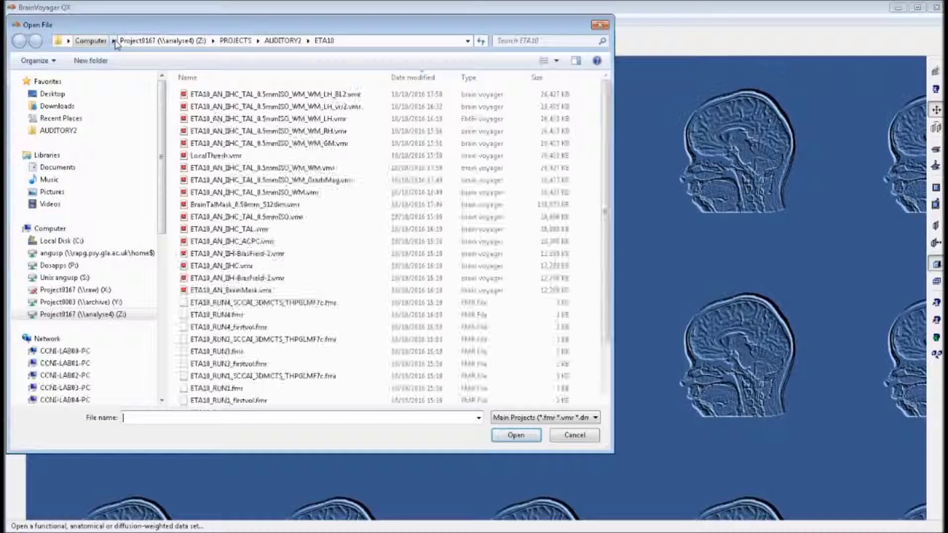
pyautogui.click(210, 75)
pyautogui.click(230, 192)
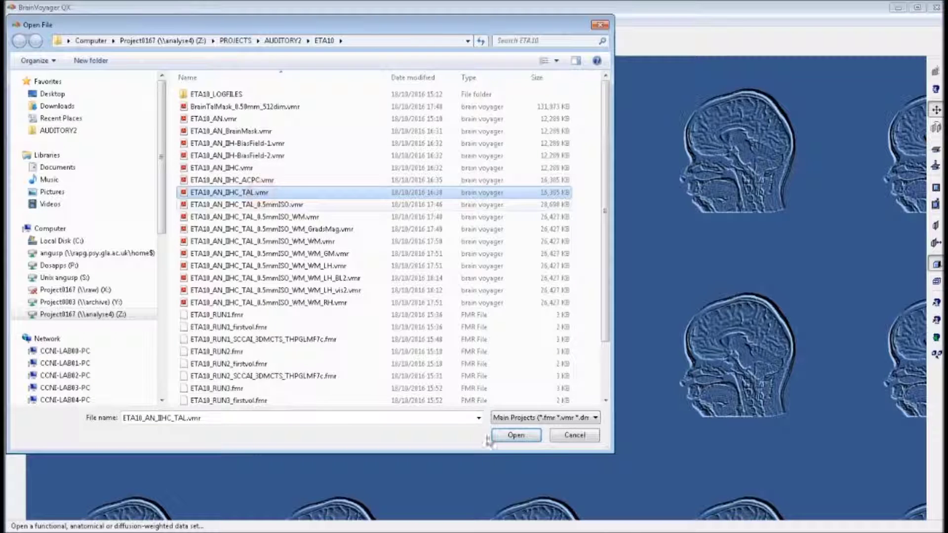
pyautogui.click(516, 434)
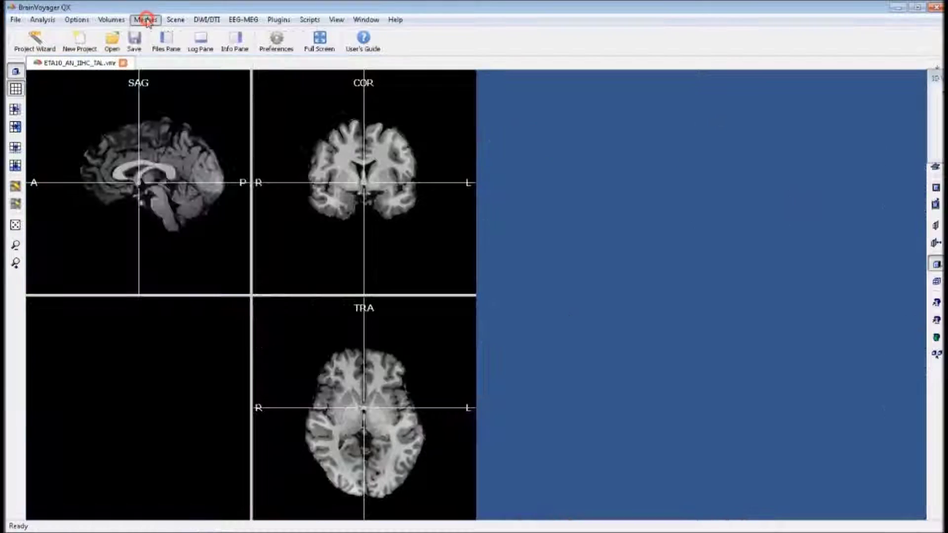
# - Load the inflated left-hemisphere SRF mesh onto the Talairach volume
pyautogui.click(147, 20)
pyautogui.click(161, 30)
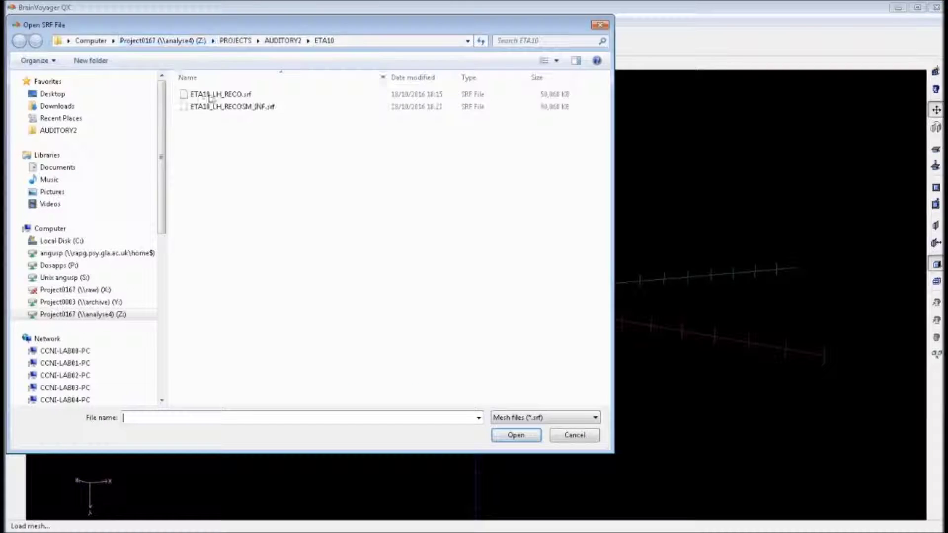
pyautogui.click(239, 129)
pyautogui.click(501, 432)
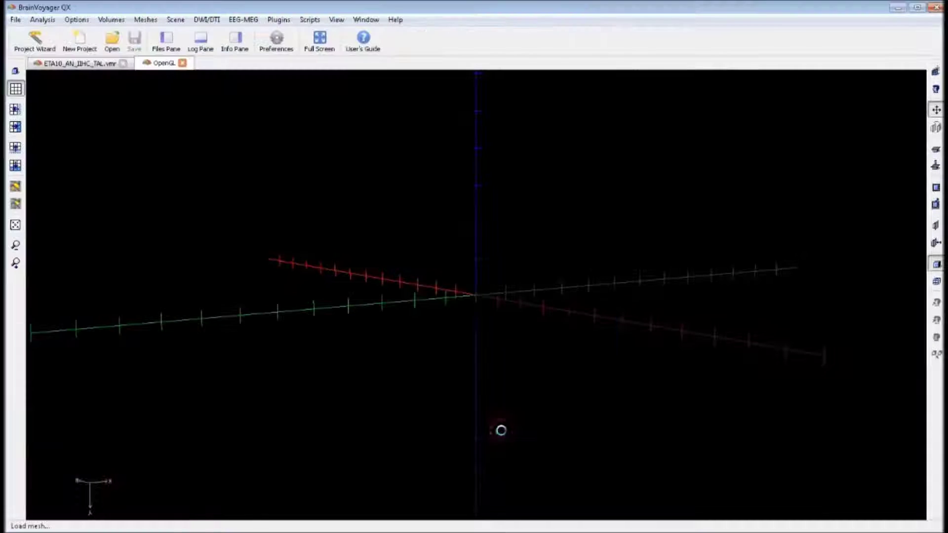